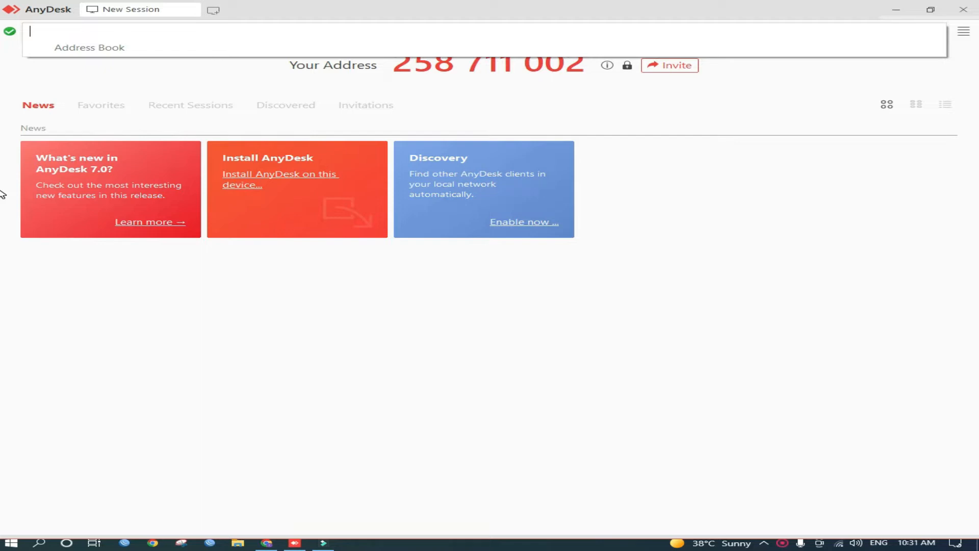
Try to connect to the remote computer by entering its AnyDesk address, then dismiss the error
{"action": "type", "text": "9545445156"}
{"action": "key", "text": "Return"}
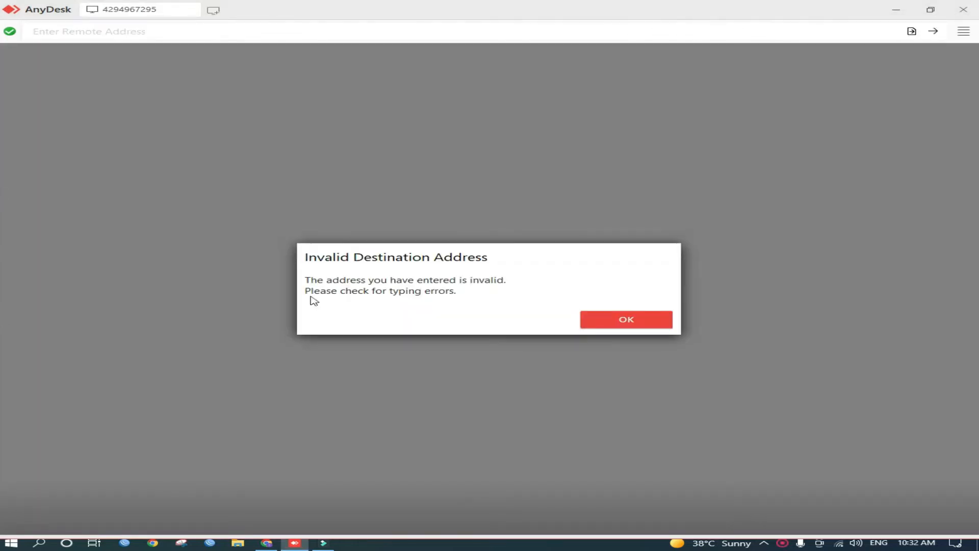
{"action": "left_click", "coordinate": [655, 323]}
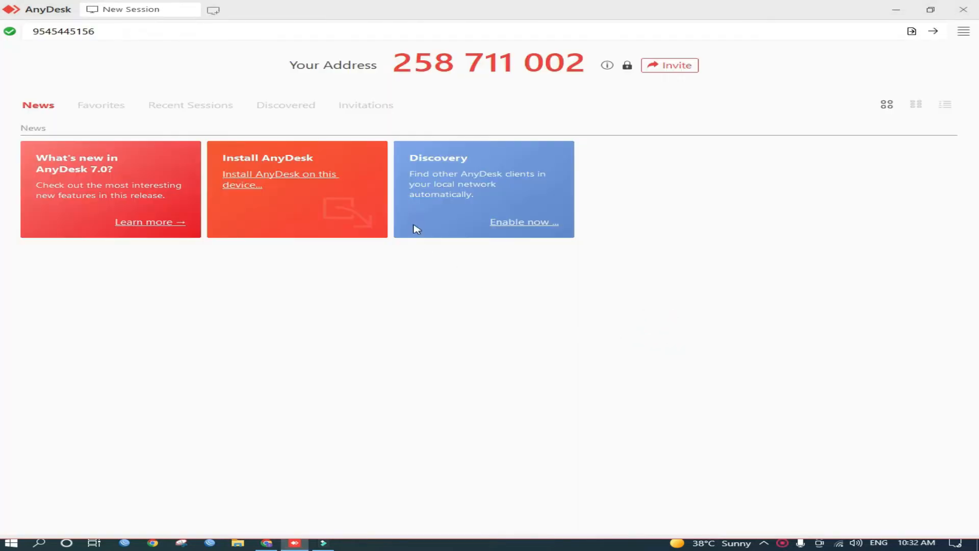
Remove the extra digit from the remote address and connect to the remote computer
{"action": "left_click", "coordinate": [122, 33]}
{"action": "left_click", "coordinate": [130, 32]}
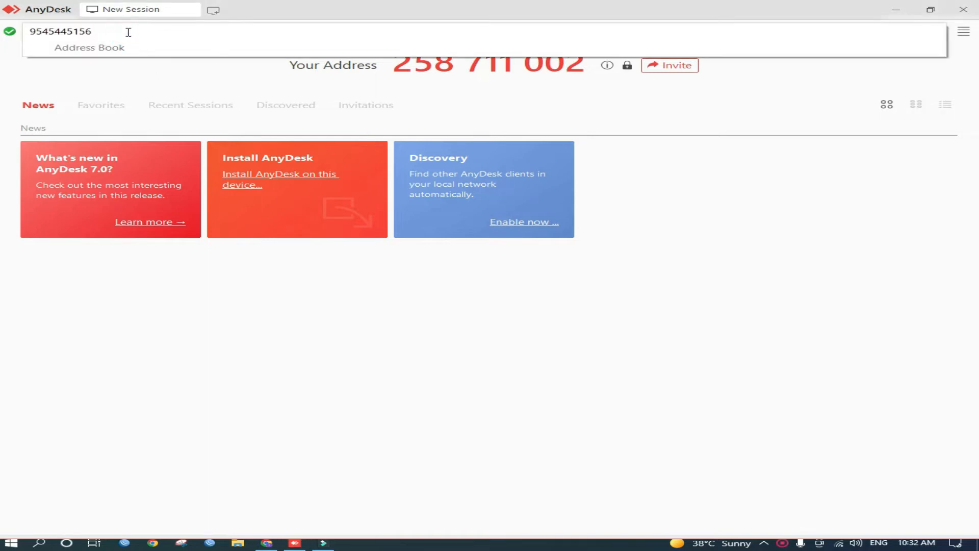
{"action": "left_click", "coordinate": [50, 31]}
{"action": "key", "text": "Delete"}
{"action": "key", "text": "Return"}
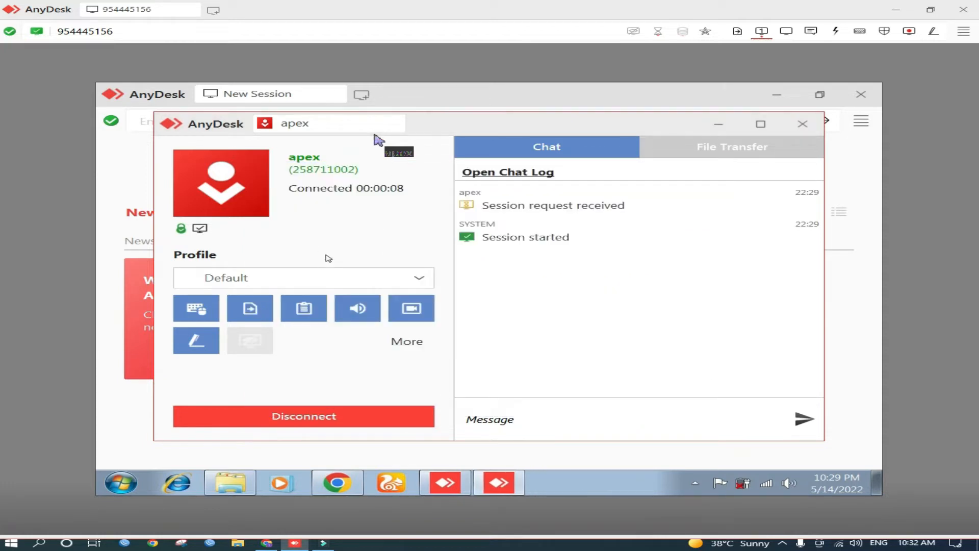
Minimize the remote computer's AnyDesk window and bring Chrome to the front
{"action": "left_click", "coordinate": [722, 125]}
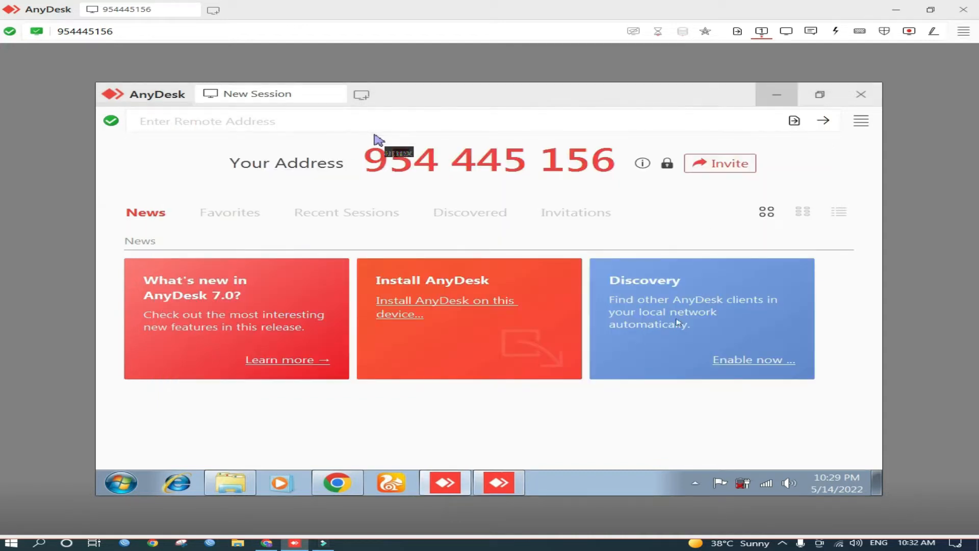
{"action": "left_click", "coordinate": [338, 482]}
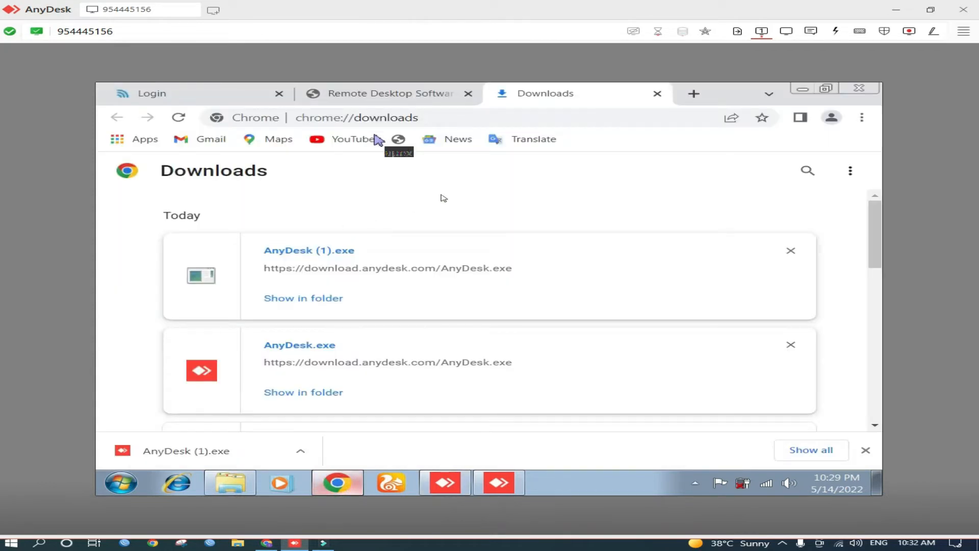
Close the Downloads tab and the AnyDesk thank-you tab, leaving the airOS login page
{"action": "left_click", "coordinate": [657, 94]}
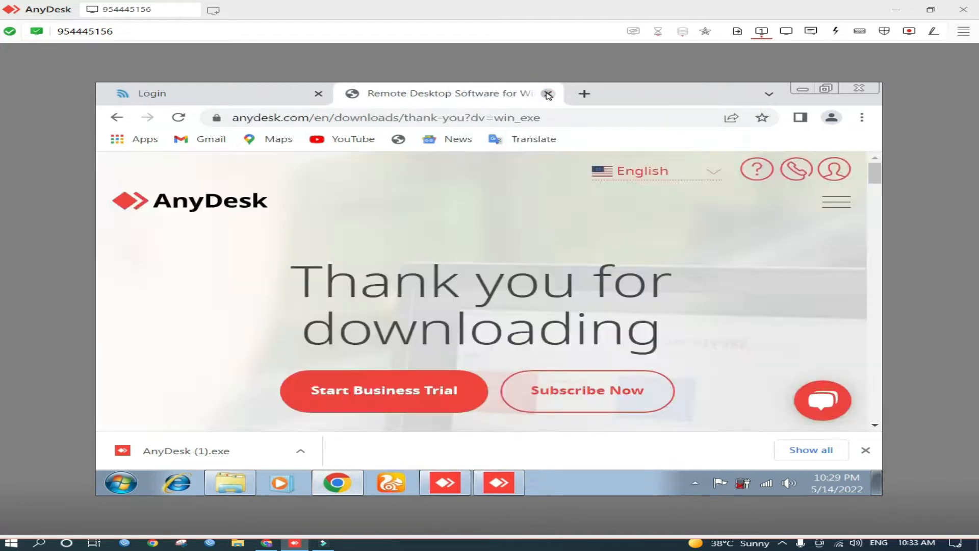
{"action": "left_click", "coordinate": [548, 95]}
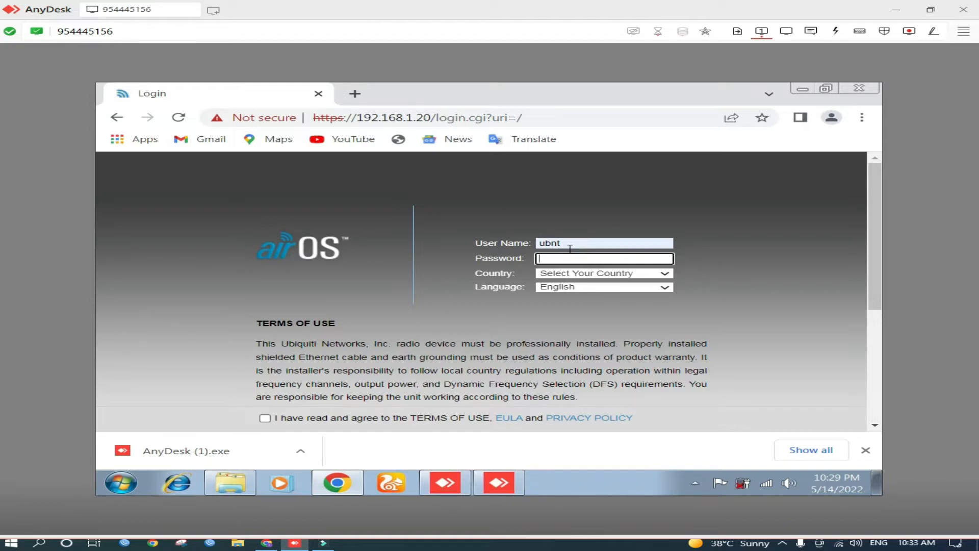
Log in to airOS with the admin password, country set to Licensed, after agreeing to the terms of use
{"action": "type", "text": "bnt"}
{"action": "left_click", "coordinate": [606, 272]}
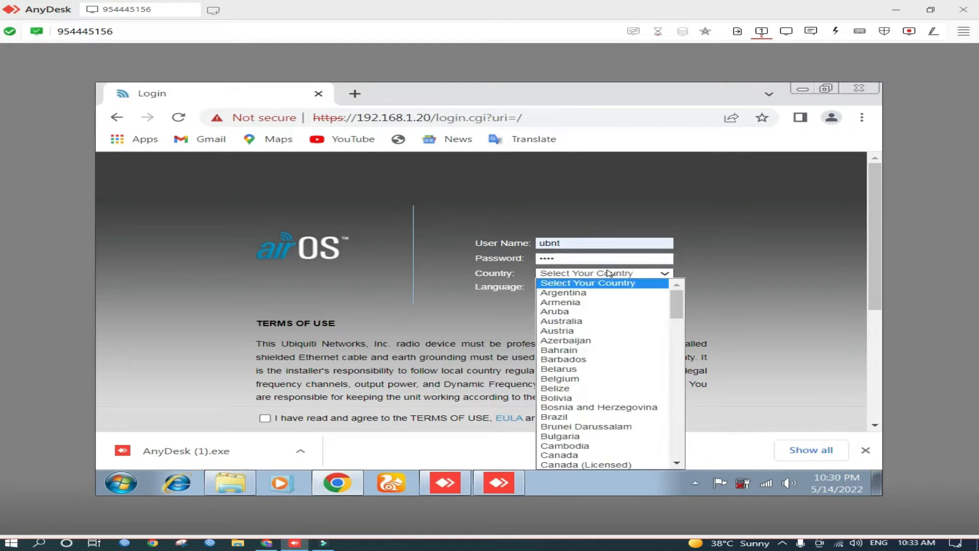
{"action": "type", "text": "li"}
{"action": "left_click", "coordinate": [582, 464]}
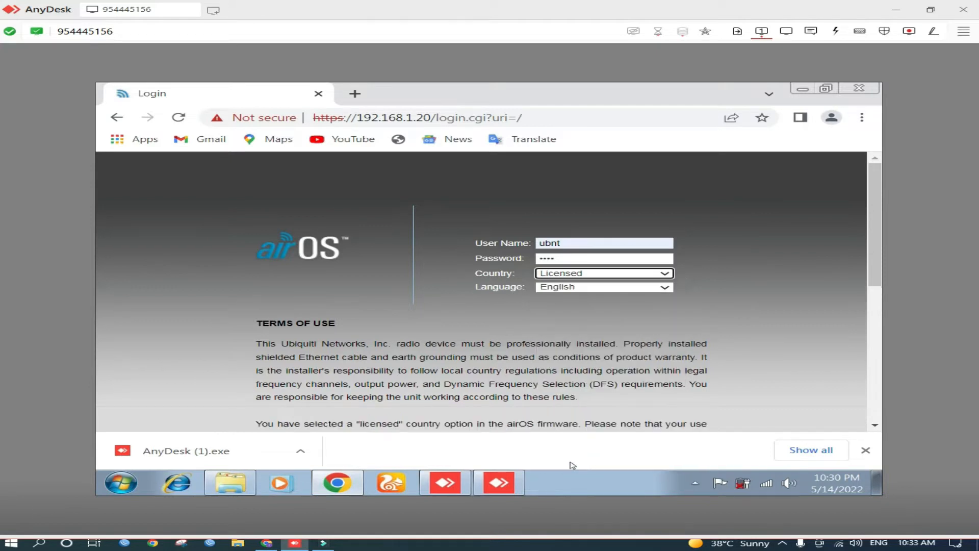
{"action": "scroll", "coordinate": [514, 406], "scroll_direction": "down", "scroll_amount": 10}
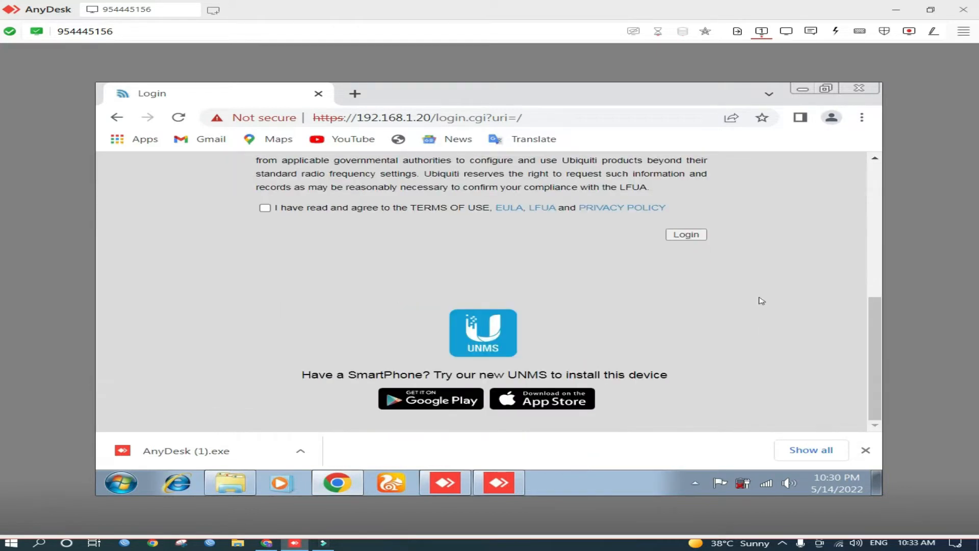
{"action": "left_click", "coordinate": [266, 207]}
{"action": "left_click", "coordinate": [672, 235]}
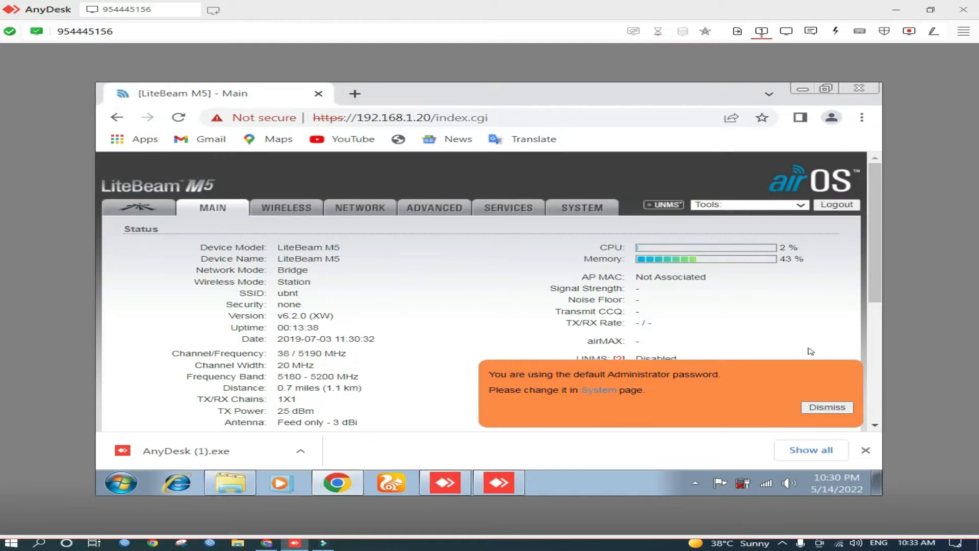
Dismiss the default-password notice and scroll through the device's Main status page
{"action": "left_click", "coordinate": [812, 410]}
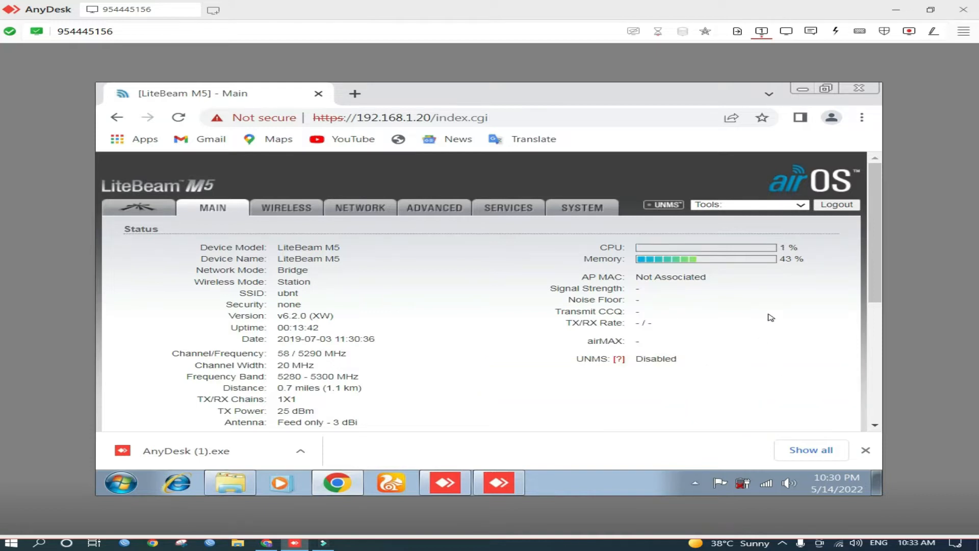
{"action": "scroll", "coordinate": [771, 318], "scroll_direction": "down", "scroll_amount": 3}
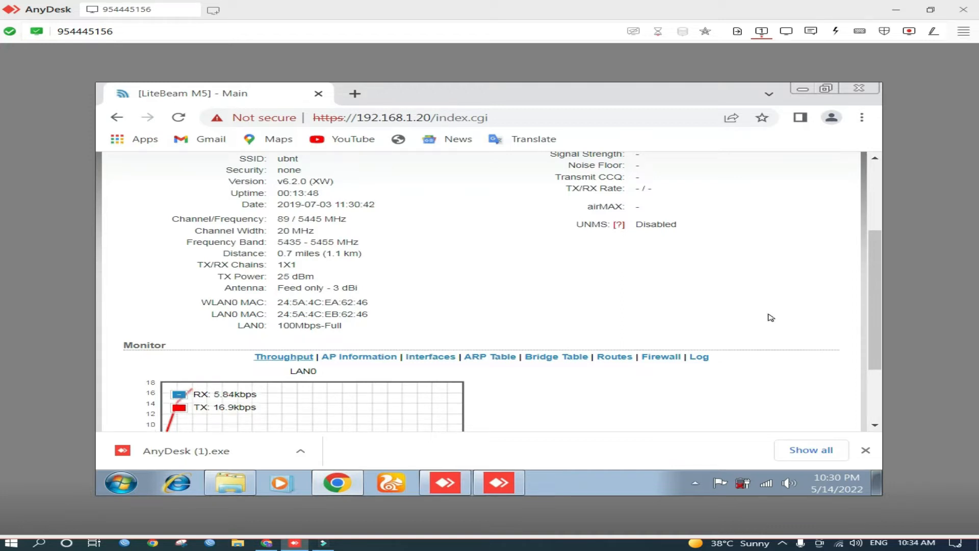
{"action": "scroll", "coordinate": [770, 317], "scroll_direction": "up", "scroll_amount": 3}
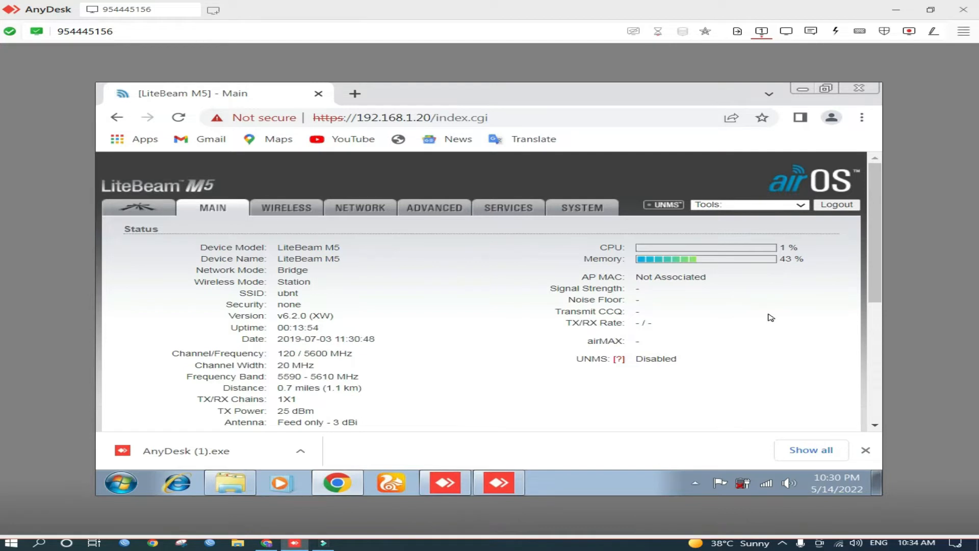
{"action": "scroll", "coordinate": [771, 317], "scroll_direction": "down", "scroll_amount": 1}
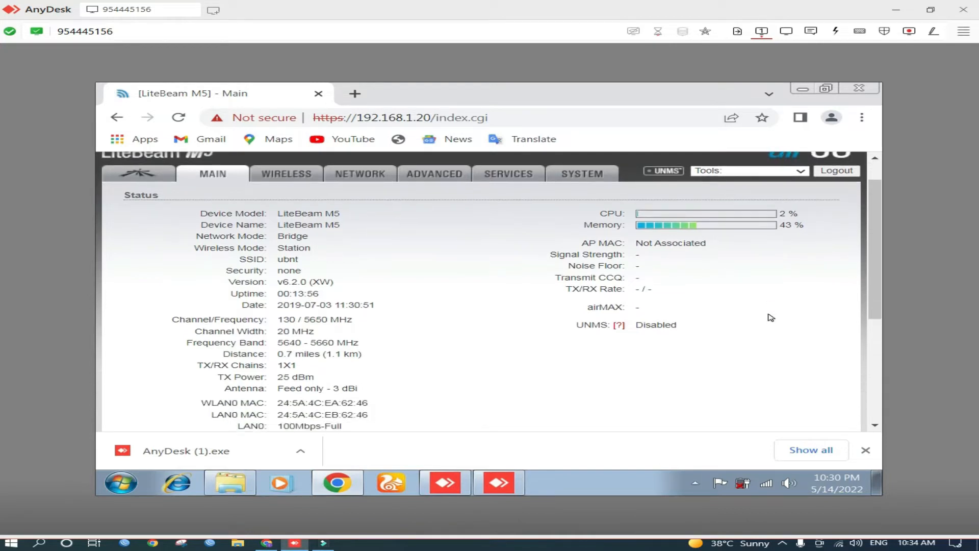
{"action": "scroll", "coordinate": [770, 317], "scroll_direction": "down", "scroll_amount": 1}
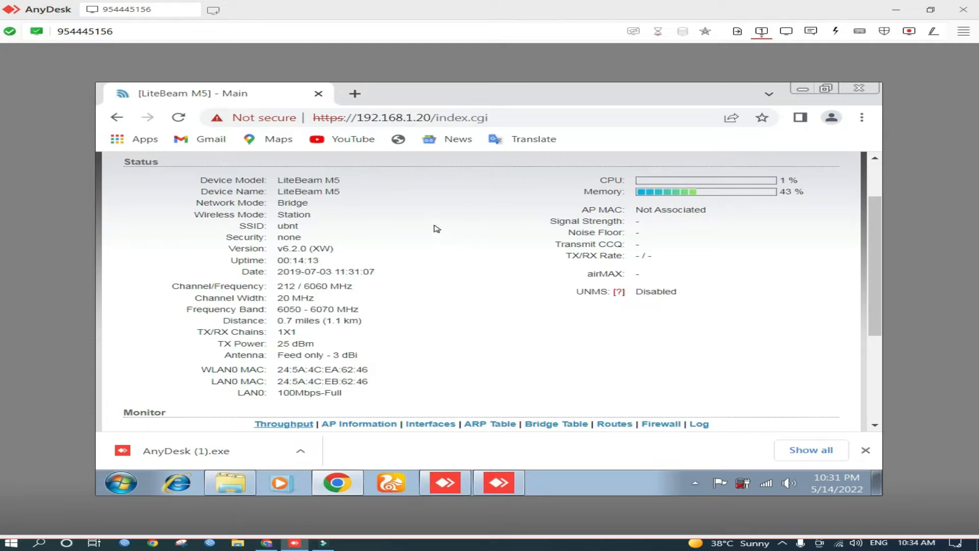
{"action": "scroll", "coordinate": [523, 212], "scroll_direction": "up", "scroll_amount": 1}
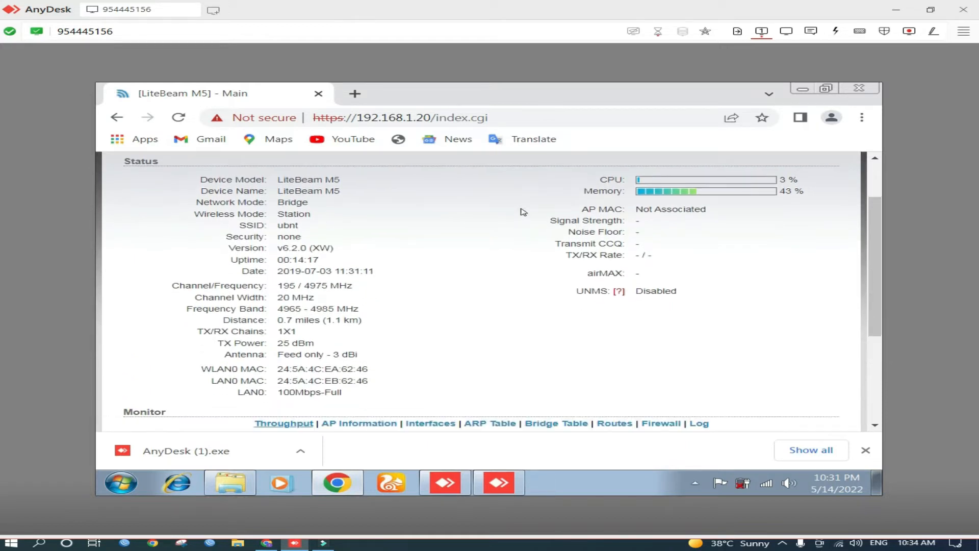
{"action": "scroll", "coordinate": [442, 220], "scroll_direction": "up", "scroll_amount": 1}
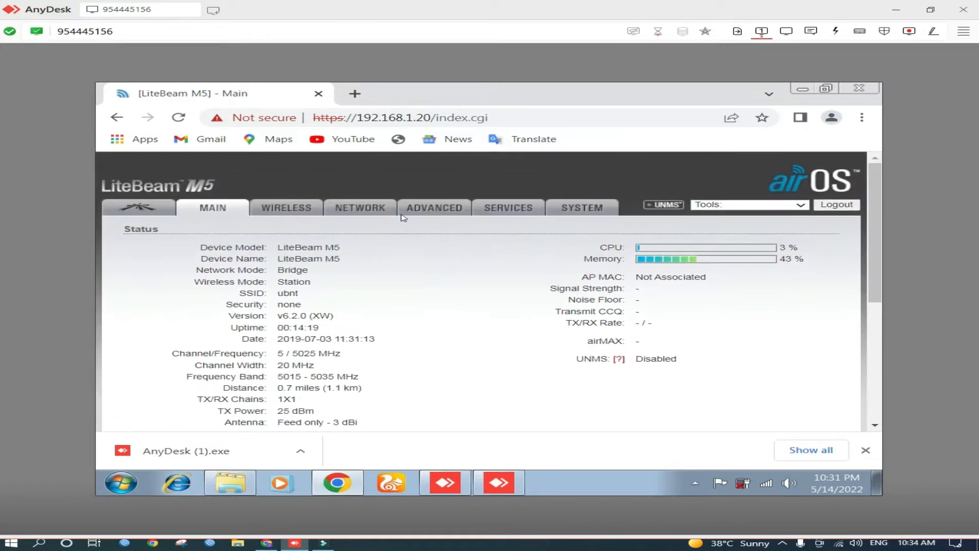
In the Wireless settings, set Wireless Mode to Access Point and enable WDS (Transparent Bridge Mode)
{"action": "left_click", "coordinate": [314, 215]}
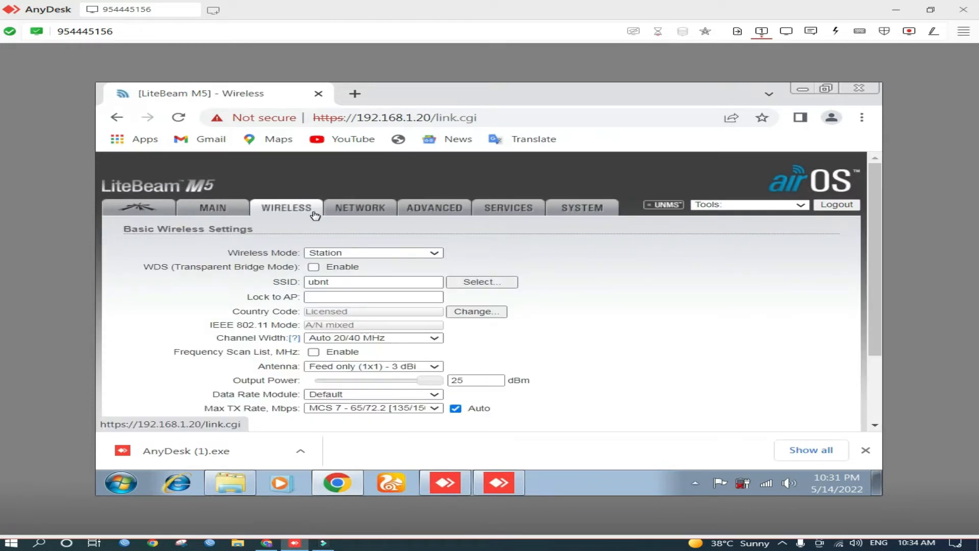
{"action": "left_click", "coordinate": [363, 254]}
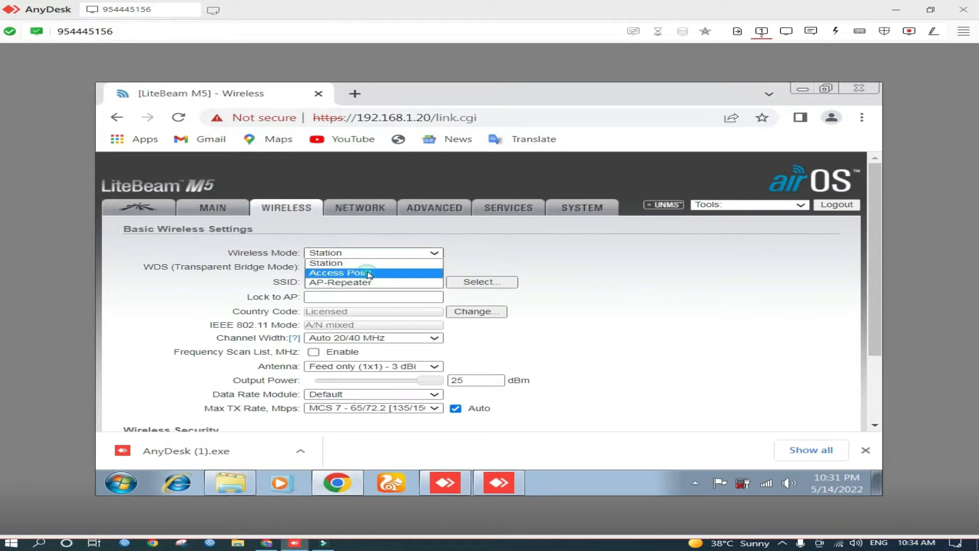
{"action": "left_click", "coordinate": [369, 275]}
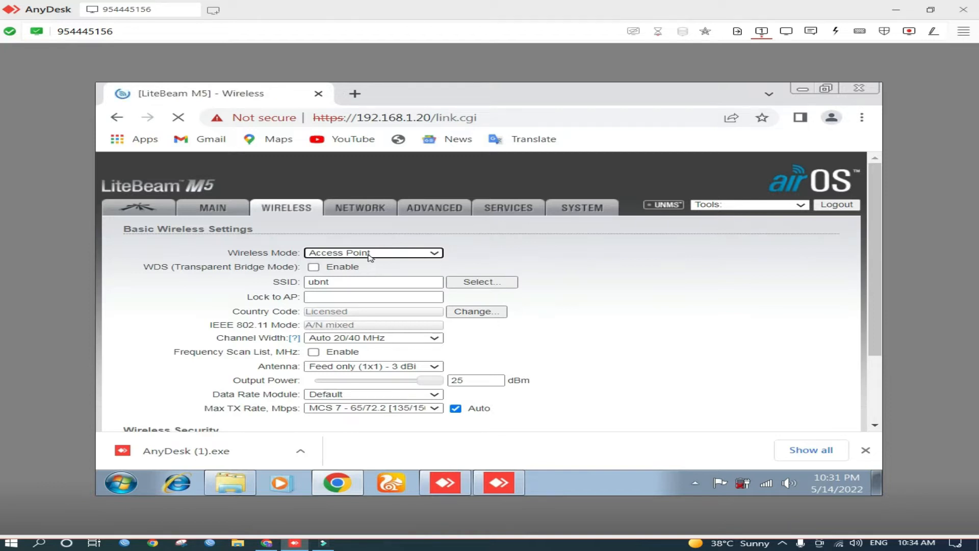
{"action": "left_click", "coordinate": [368, 253]}
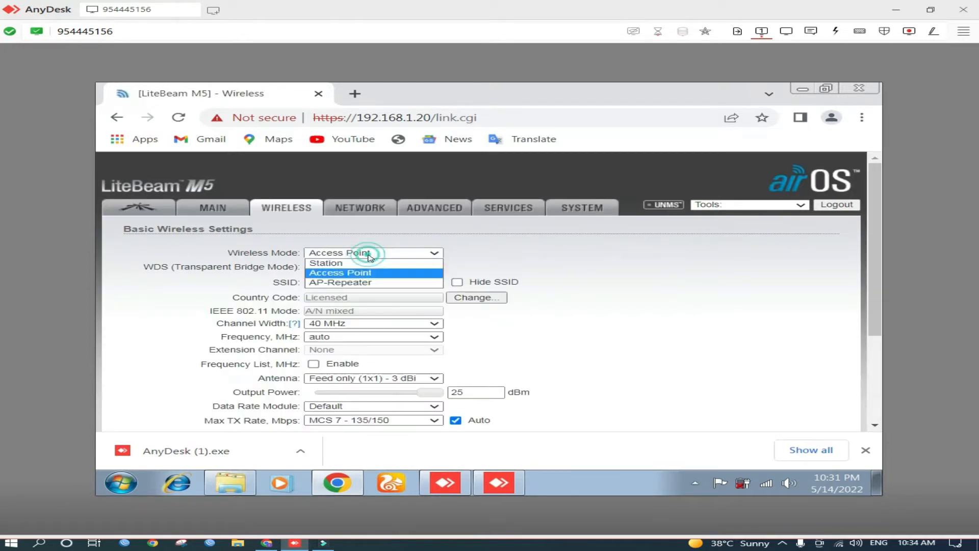
{"action": "left_click", "coordinate": [314, 268]}
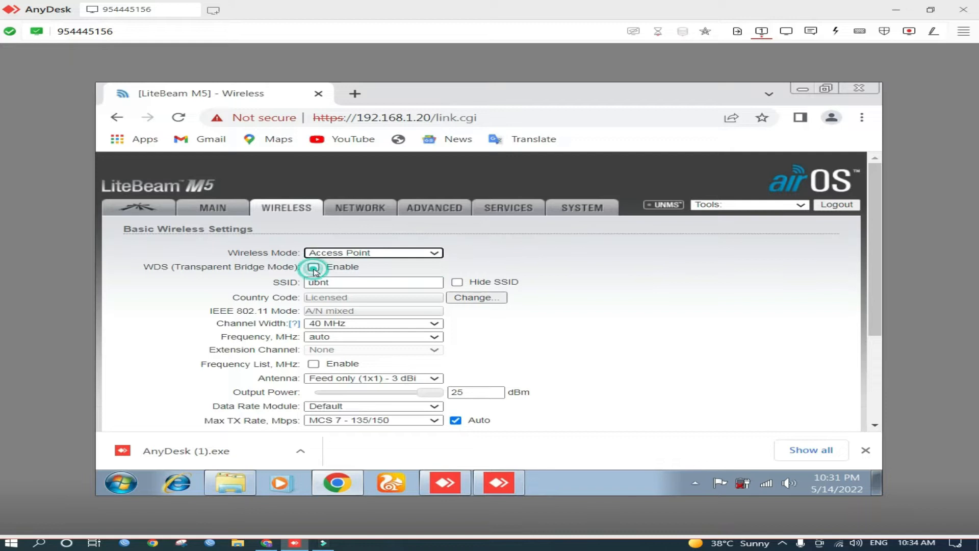
Replace the SSID with the new Wifi network name
{"action": "scroll", "coordinate": [512, 263], "scroll_direction": "down", "scroll_amount": 1}
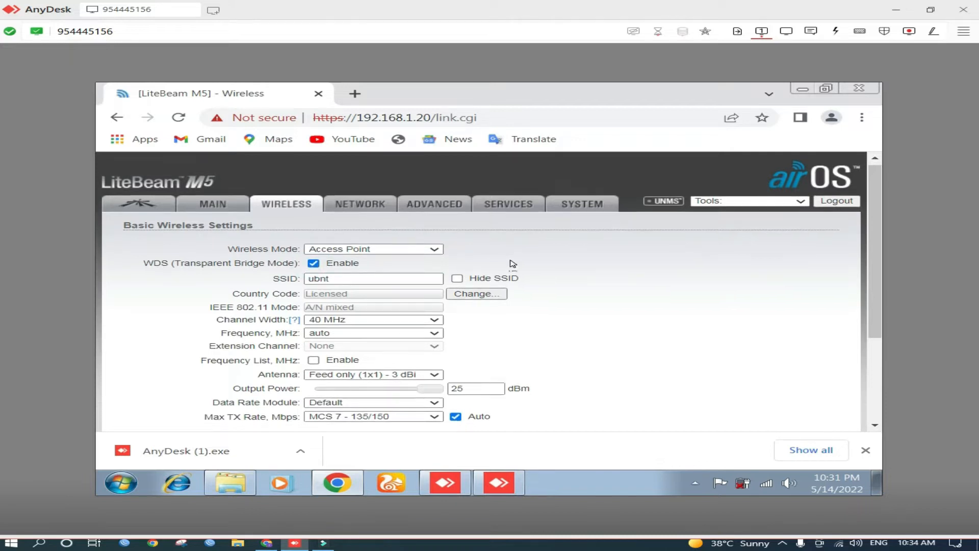
{"action": "scroll", "coordinate": [513, 264], "scroll_direction": "down", "scroll_amount": 2}
{"action": "scroll", "coordinate": [383, 240], "scroll_direction": "up", "scroll_amount": 1}
{"action": "left_click", "coordinate": [373, 213]}
{"action": "left_click_drag", "start_coordinate": [373, 213], "coordinate": [306, 217]}
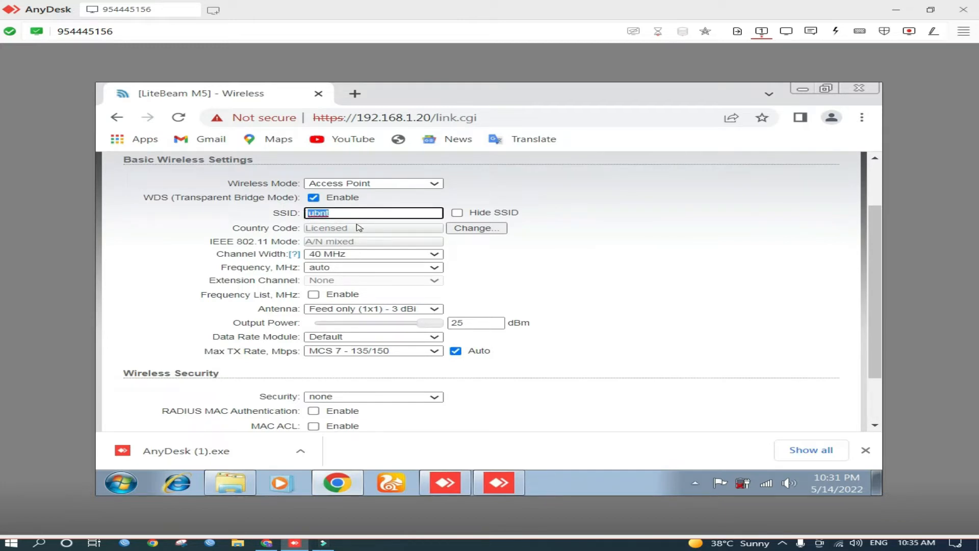
{"action": "type", "text": "The"}
{"action": "key", "text": "BackSpace"}
{"action": "key", "text": "BackSpace"}
{"action": "key", "text": "BackSpace"}
{"action": "type", "text": "a"}
{"action": "key", "text": "BackSpace"}
{"action": "type", "text": "Ta"}
{"action": "type", "text": "hir Wifi"}
Set wireless security to WPA2-AES
{"action": "scroll", "coordinate": [405, 392], "scroll_direction": "down", "scroll_amount": 1}
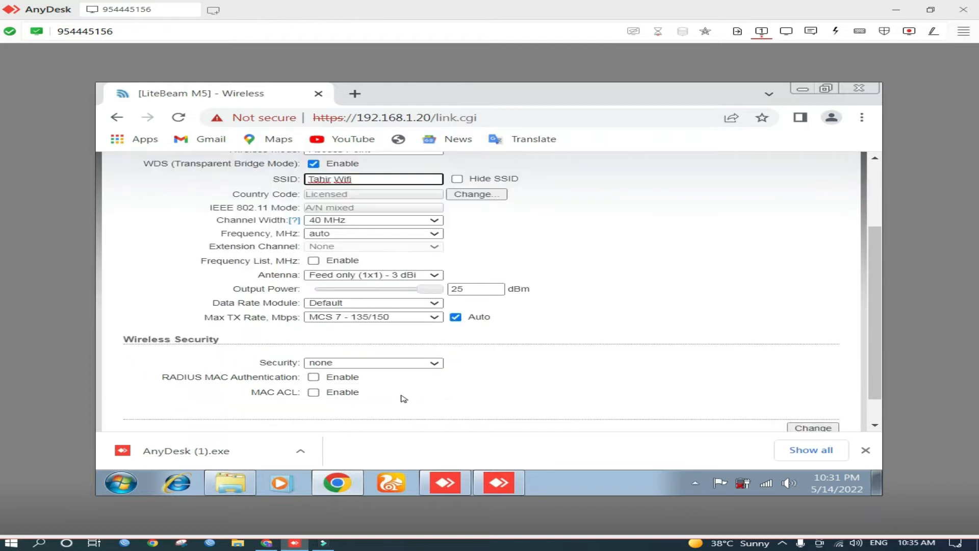
{"action": "scroll", "coordinate": [404, 398], "scroll_direction": "down", "scroll_amount": 1}
{"action": "left_click", "coordinate": [407, 331]}
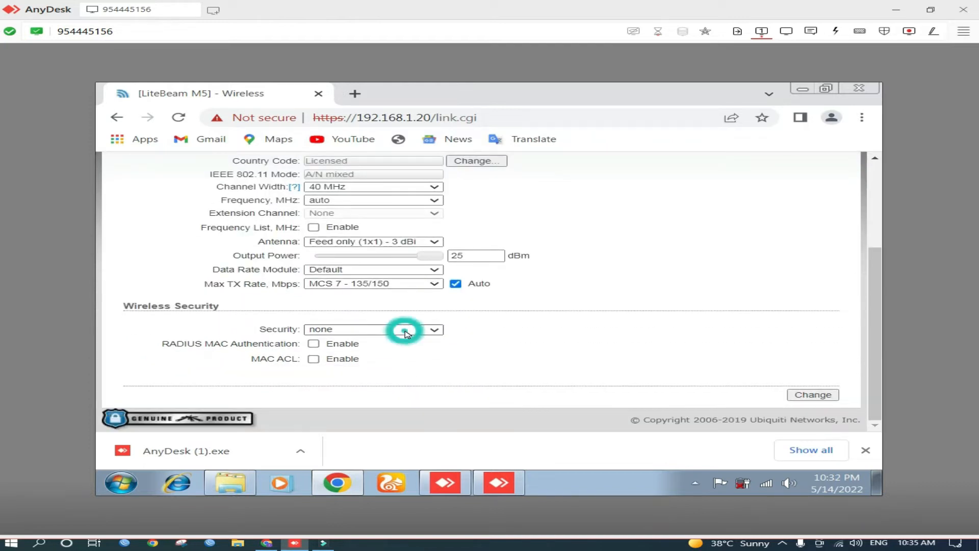
{"action": "left_click", "coordinate": [406, 333]}
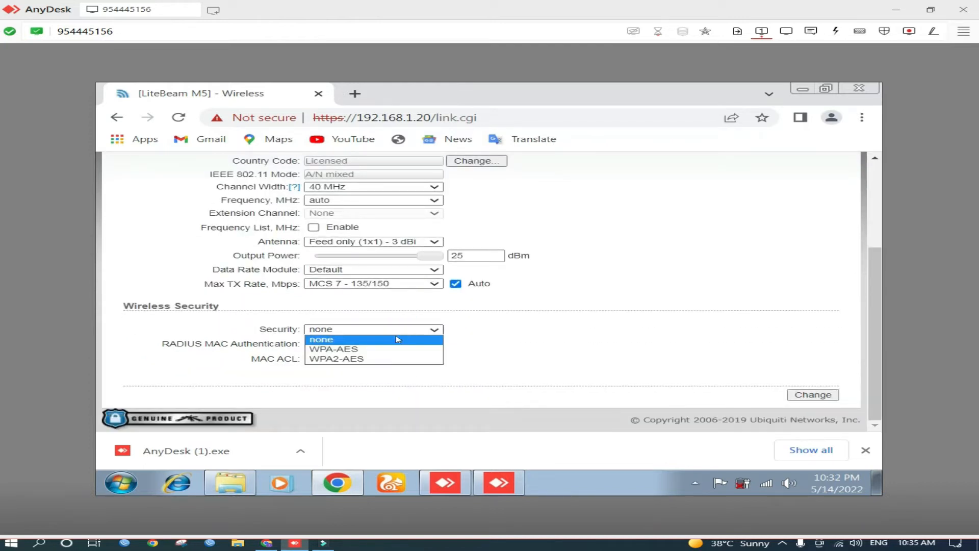
{"action": "left_click", "coordinate": [390, 359]}
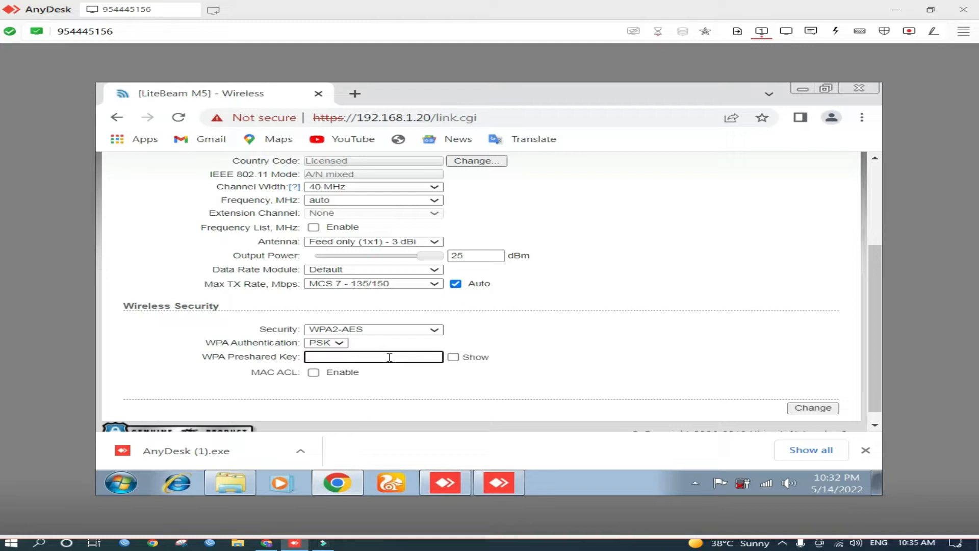
Enter the WPA preshared key and save the wireless changes
{"action": "type", "text": "••••••••"}
{"action": "left_click", "coordinate": [805, 409]}
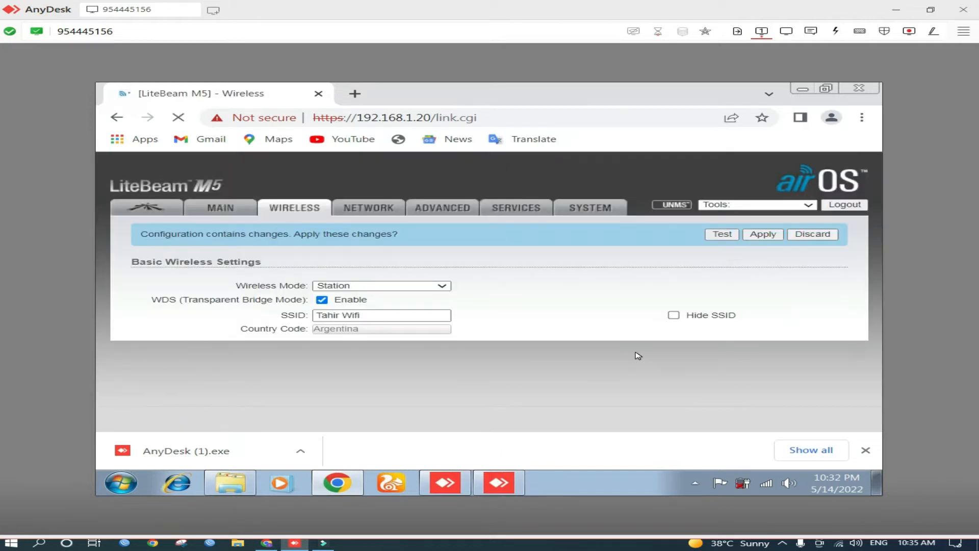
Enter the current default password in the Change Password dialog
{"action": "scroll", "coordinate": [588, 334], "scroll_direction": "down", "scroll_amount": 1}
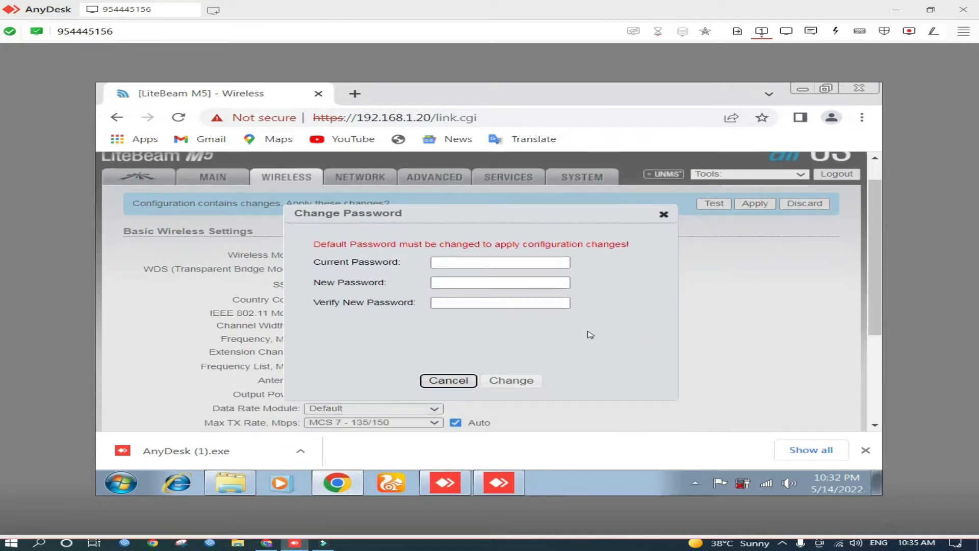
{"action": "scroll", "coordinate": [489, 270], "scroll_direction": "down", "scroll_amount": 2}
{"action": "left_click", "coordinate": [474, 185]}
{"action": "left_click", "coordinate": [460, 187]}
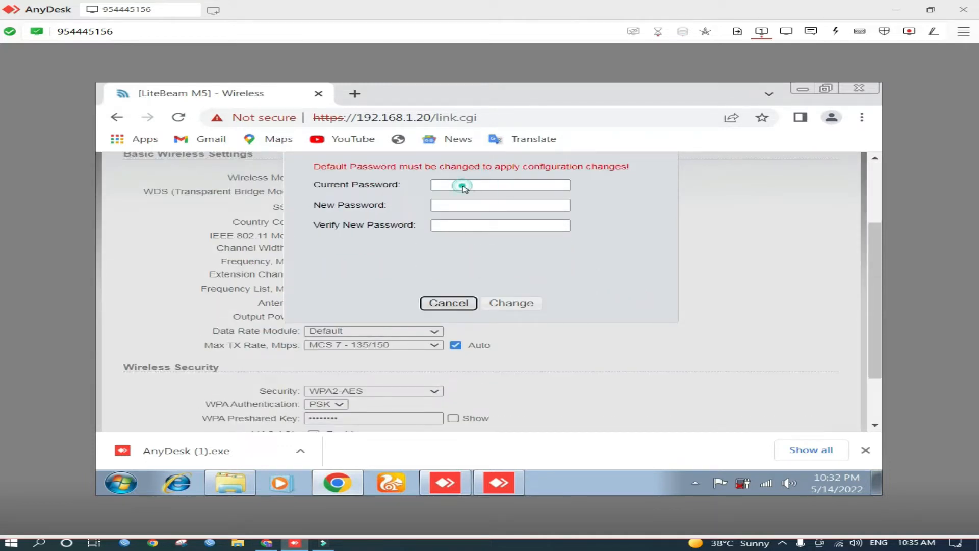
{"action": "scroll", "coordinate": [465, 189], "scroll_direction": "down", "scroll_amount": 1}
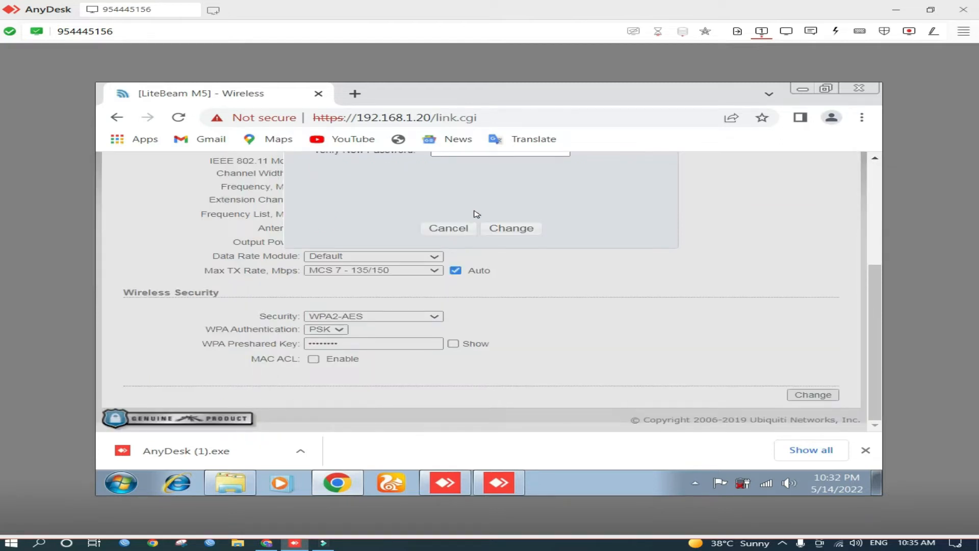
{"action": "scroll", "coordinate": [476, 215], "scroll_direction": "up", "scroll_amount": 3}
{"action": "left_click", "coordinate": [463, 298]}
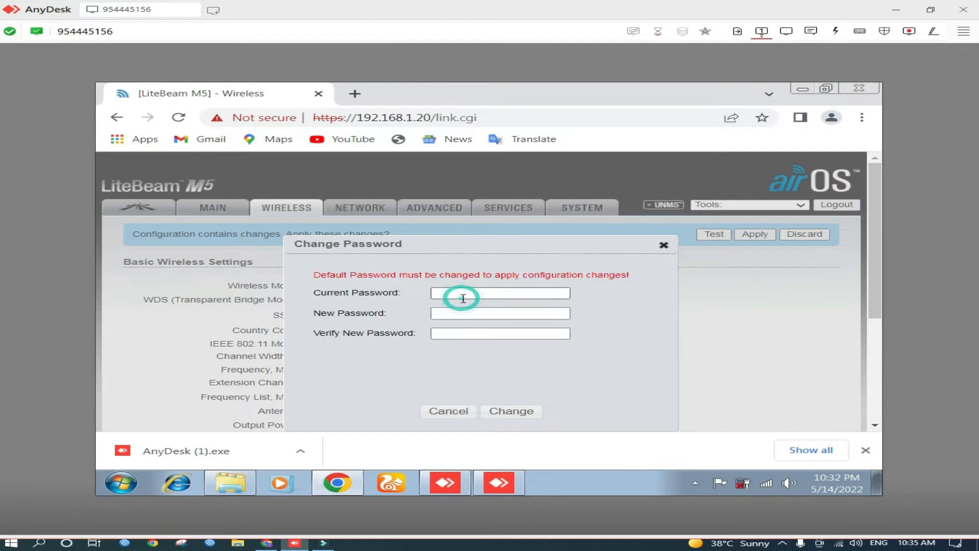
{"action": "type", "text": "ubnt"}
{"action": "key", "text": "Tab"}
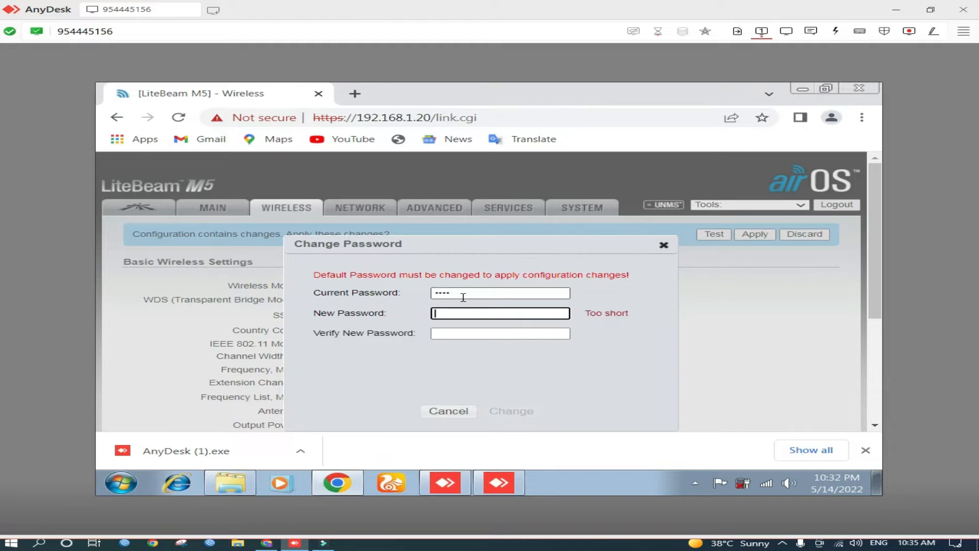
Enter and verify a new device password, then confirm the password change
{"action": "type", "text": "•••••••"}
{"action": "key", "text": "Tab"}
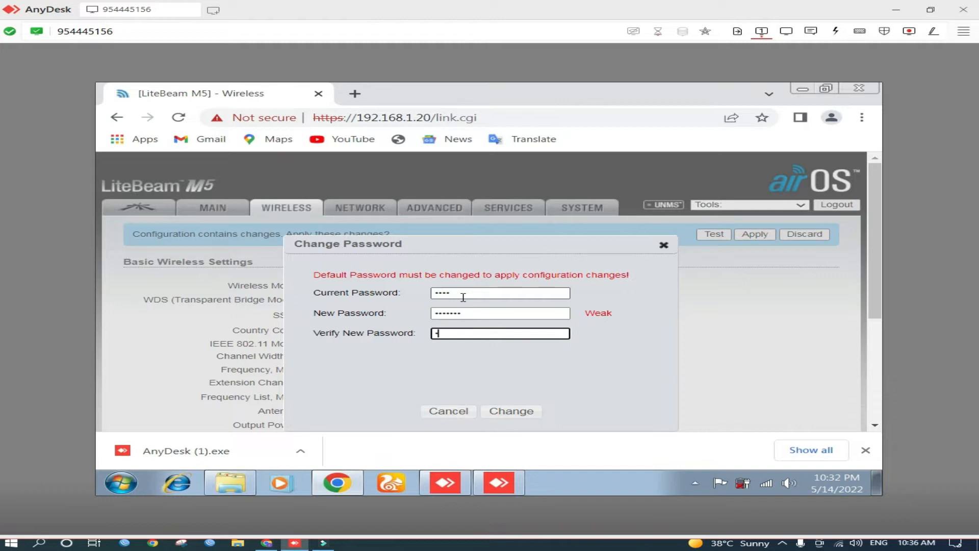
{"action": "type", "text": "•••••••"}
{"action": "left_click", "coordinate": [508, 411]}
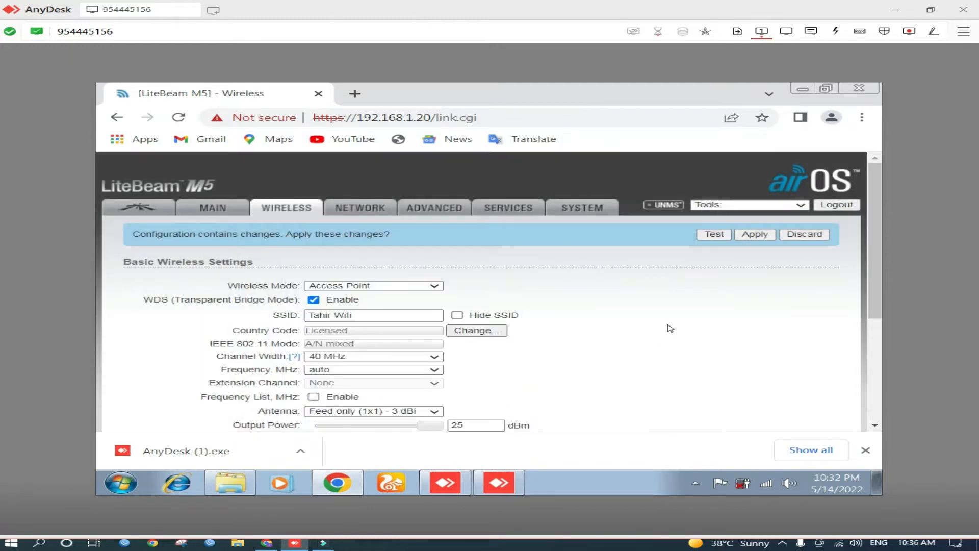
Open the Network settings and set the management IP address to 192.168.1.40
{"action": "left_click", "coordinate": [363, 211]}
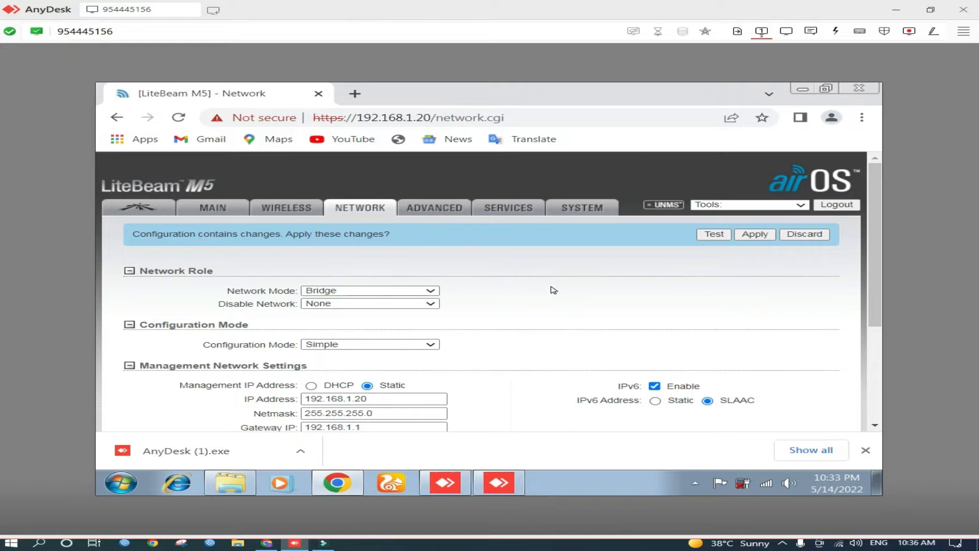
{"action": "scroll", "coordinate": [513, 299], "scroll_direction": "down", "scroll_amount": 1}
{"action": "scroll", "coordinate": [511, 298], "scroll_direction": "down", "scroll_amount": 1}
{"action": "scroll", "coordinate": [463, 320], "scroll_direction": "down", "scroll_amount": 2}
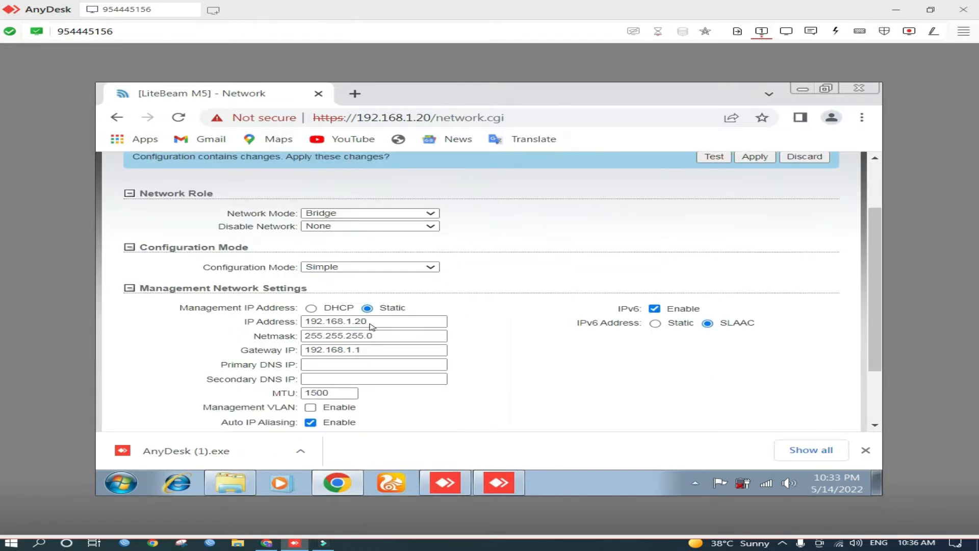
{"action": "scroll", "coordinate": [370, 324], "scroll_direction": "down", "scroll_amount": 3}
{"action": "scroll", "coordinate": [360, 281], "scroll_direction": "down", "scroll_amount": 1}
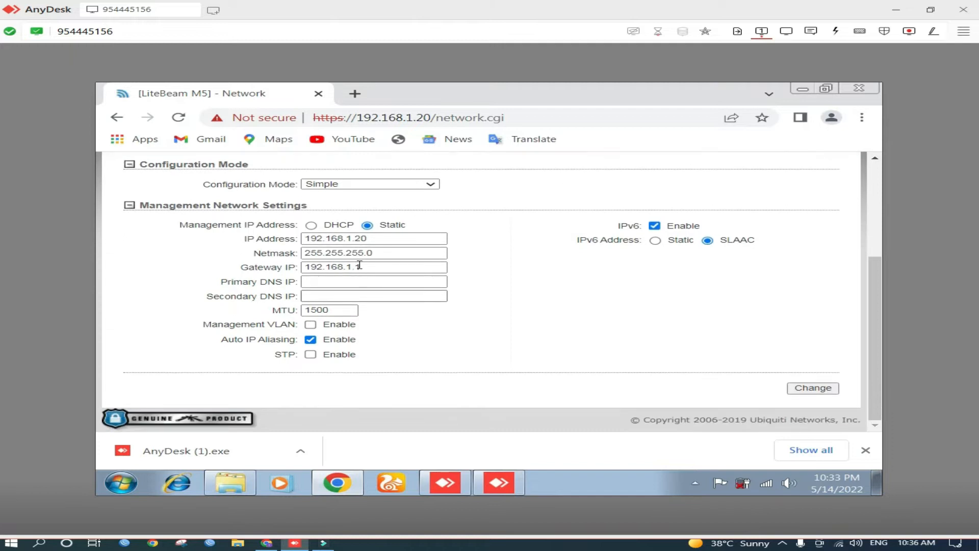
{"action": "left_click", "coordinate": [357, 238]}
{"action": "left_click_drag", "start_coordinate": [357, 238], "coordinate": [384, 239]}
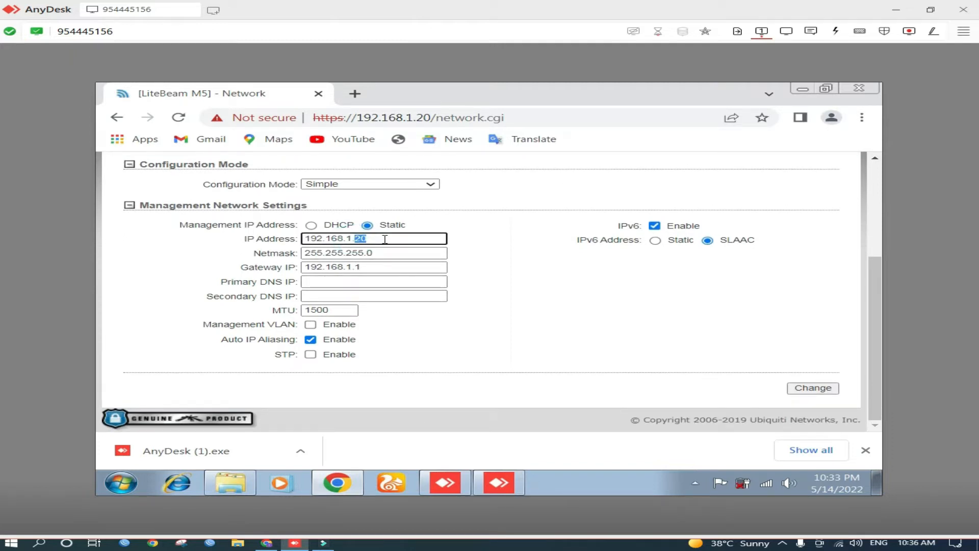
{"action": "type", "text": "440"}
{"action": "key", "text": "BackSpace"}
{"action": "key", "text": "BackSpace"}
{"action": "type", "text": "0"}
{"action": "scroll", "coordinate": [487, 250], "scroll_direction": "up", "scroll_amount": 2}
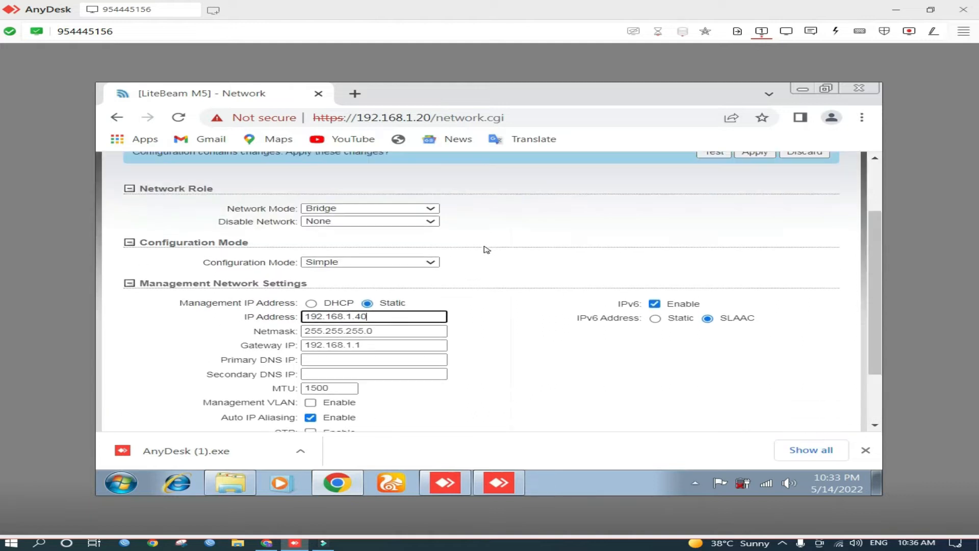
Try switching the Network Mode to Router, then set it back to Bridge
{"action": "scroll", "coordinate": [367, 219], "scroll_direction": "up", "scroll_amount": 2}
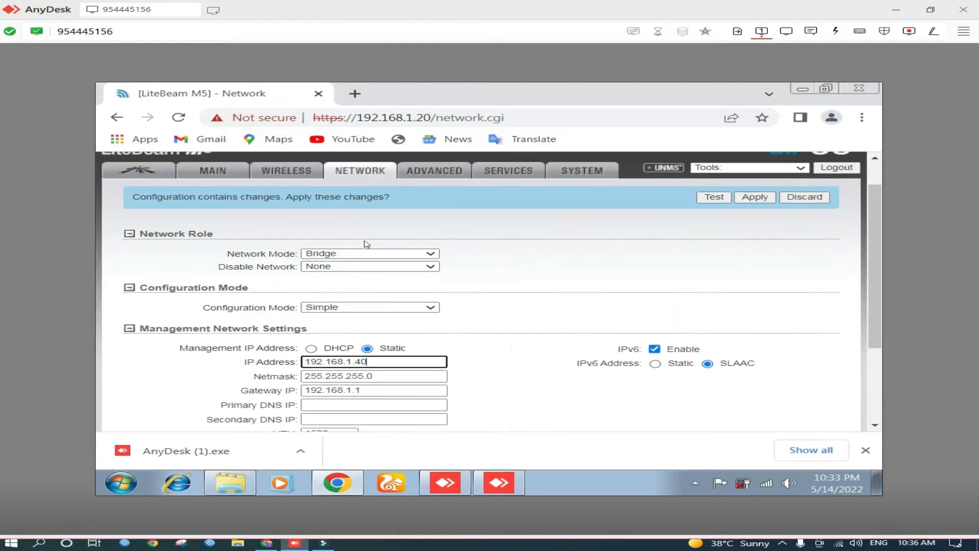
{"action": "scroll", "coordinate": [368, 253], "scroll_direction": "down", "scroll_amount": 3}
{"action": "scroll", "coordinate": [468, 251], "scroll_direction": "up", "scroll_amount": 4}
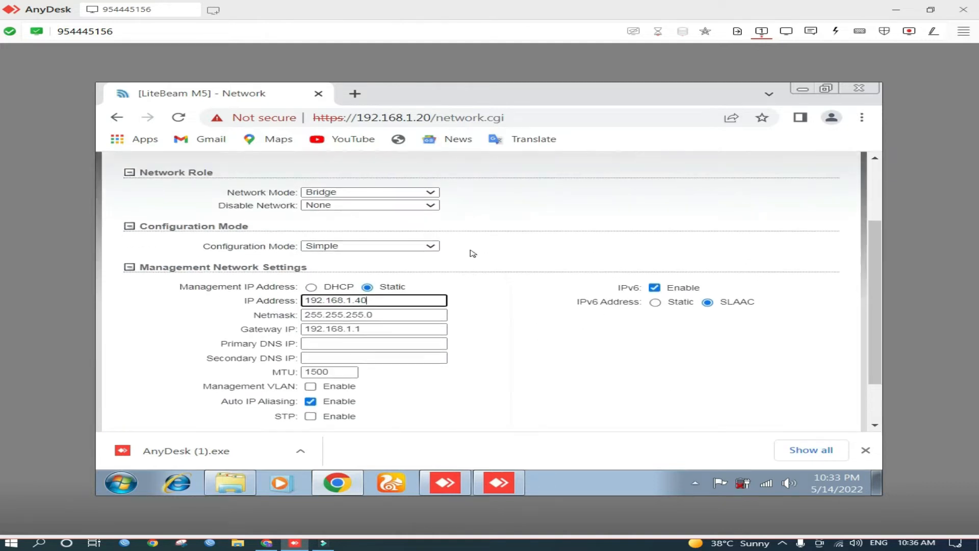
{"action": "left_click", "coordinate": [410, 289]}
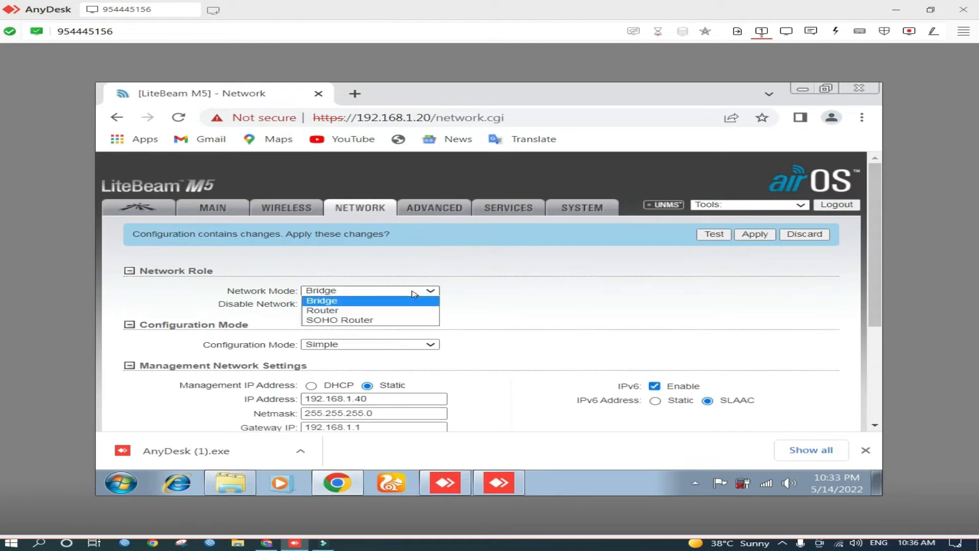
{"action": "left_click", "coordinate": [389, 310]}
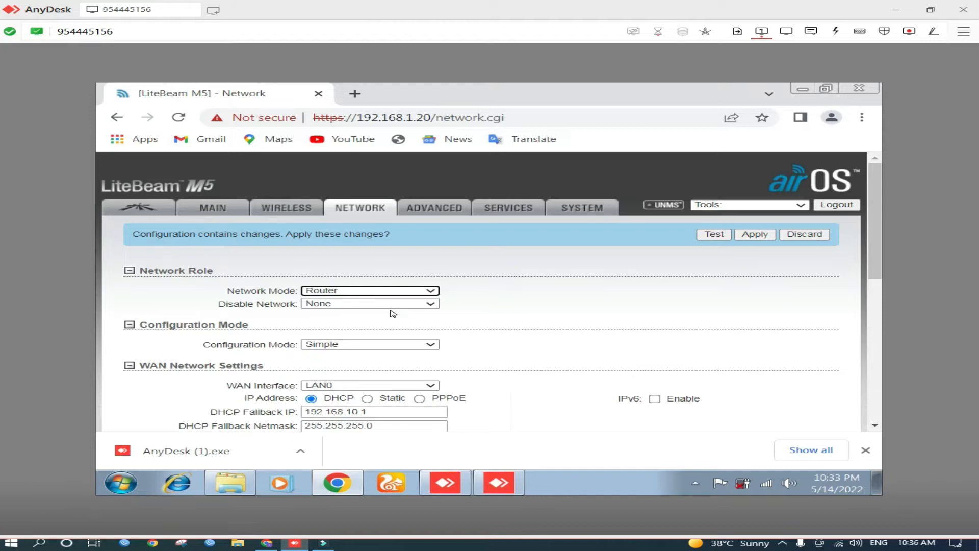
{"action": "left_click", "coordinate": [390, 306]}
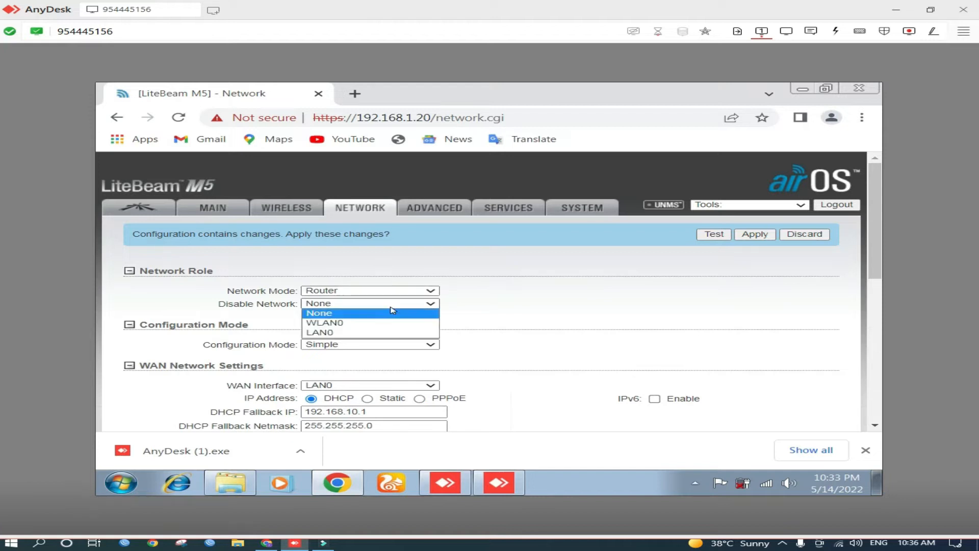
{"action": "left_click", "coordinate": [391, 309]}
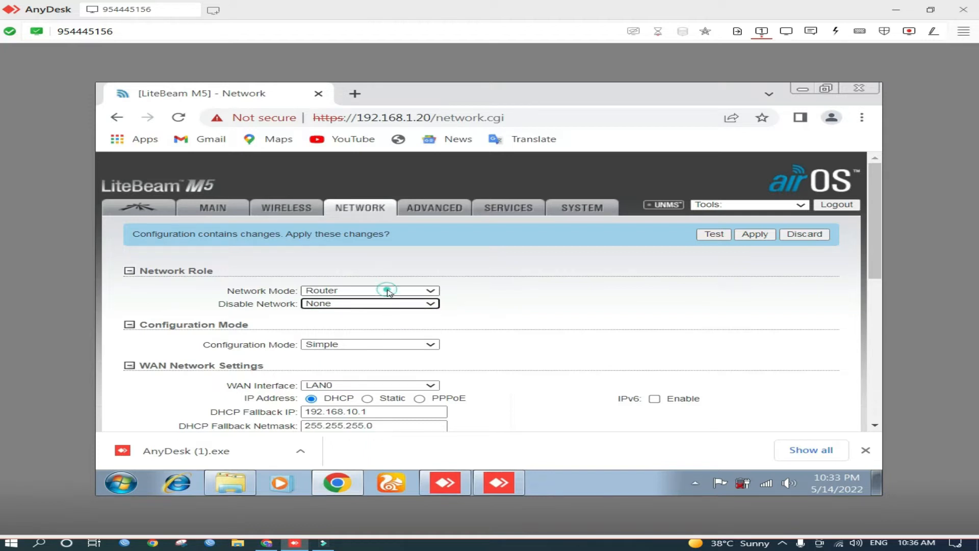
{"action": "left_click", "coordinate": [389, 290]}
{"action": "left_click", "coordinate": [387, 302]}
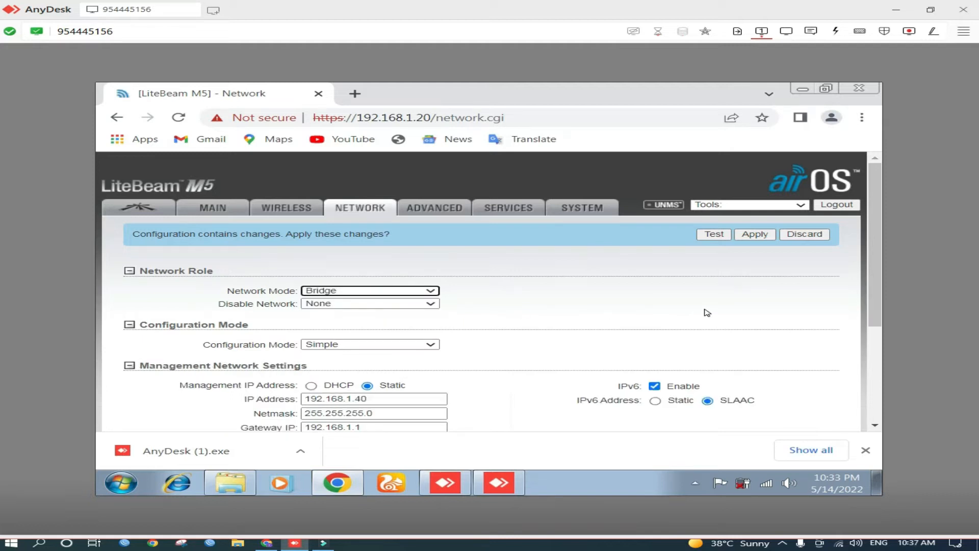
Save the network settings changes
{"action": "scroll", "coordinate": [767, 303], "scroll_direction": "down", "scroll_amount": 3}
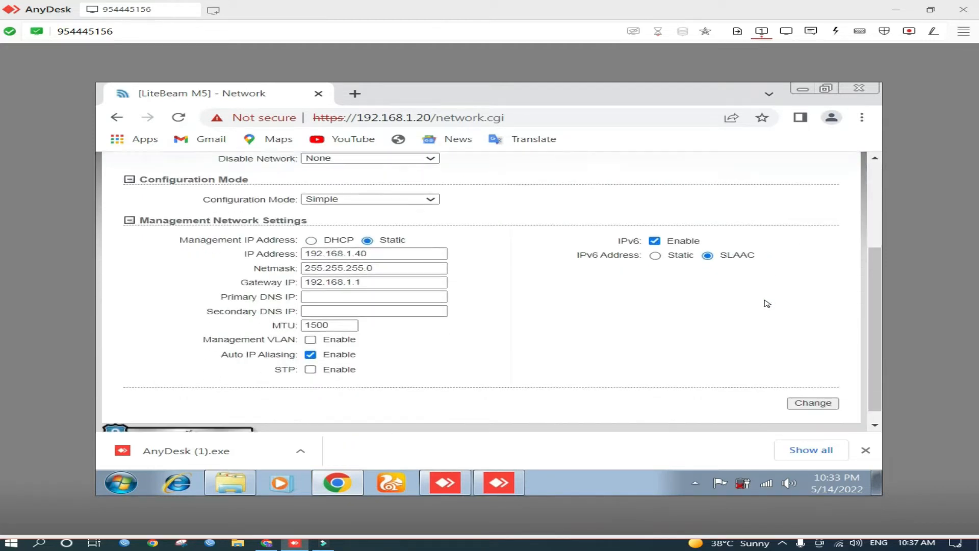
{"action": "left_click", "coordinate": [813, 388]}
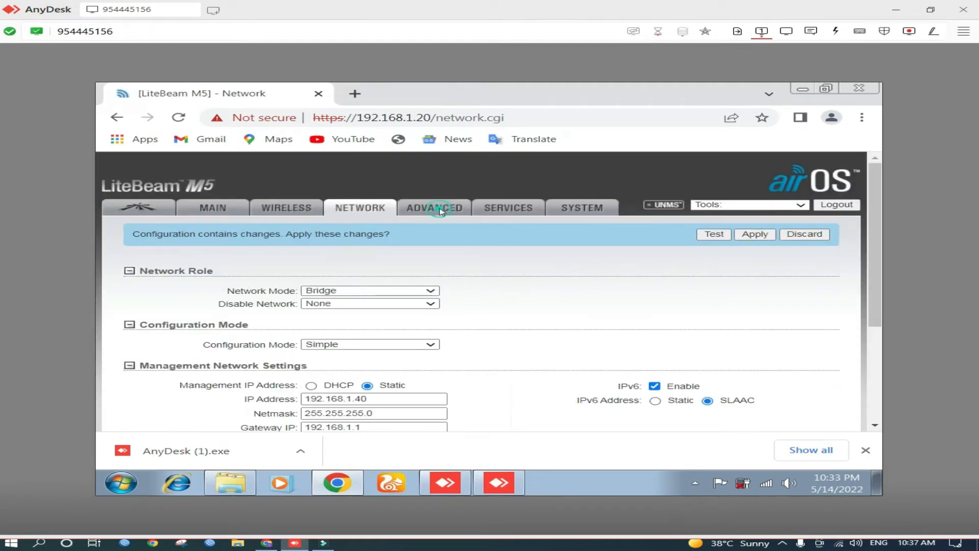
Browse the Advanced, Services and System settings pages
{"action": "left_click", "coordinate": [442, 211]}
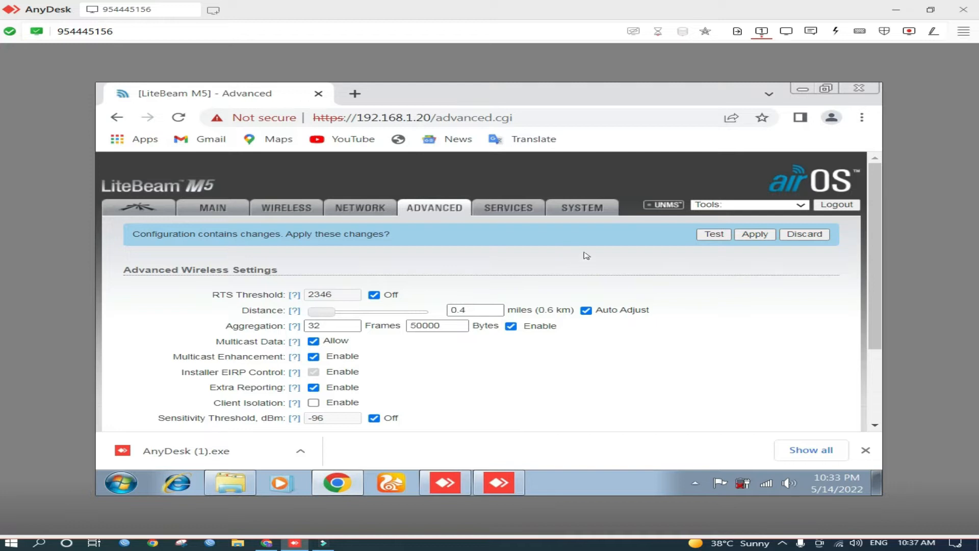
{"action": "left_click", "coordinate": [516, 210]}
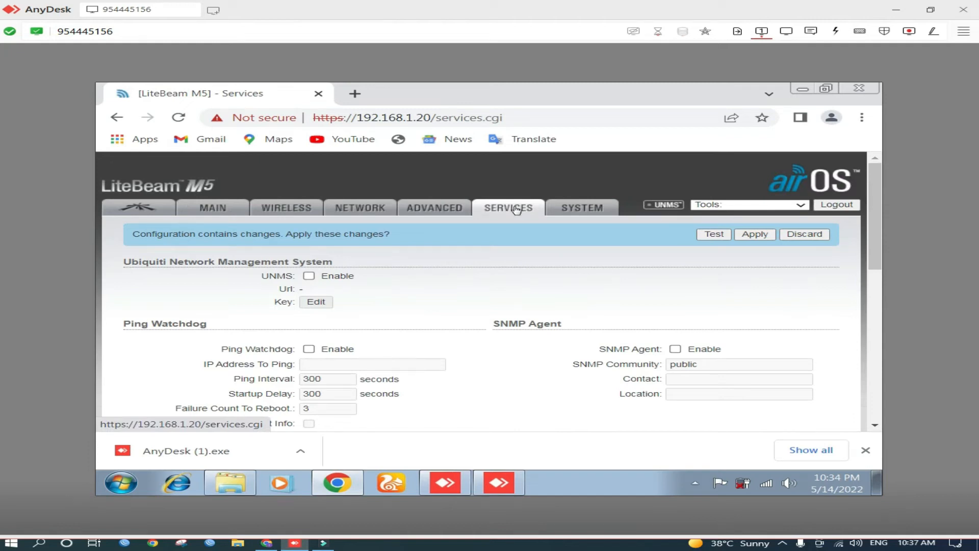
{"action": "left_click", "coordinate": [592, 209]}
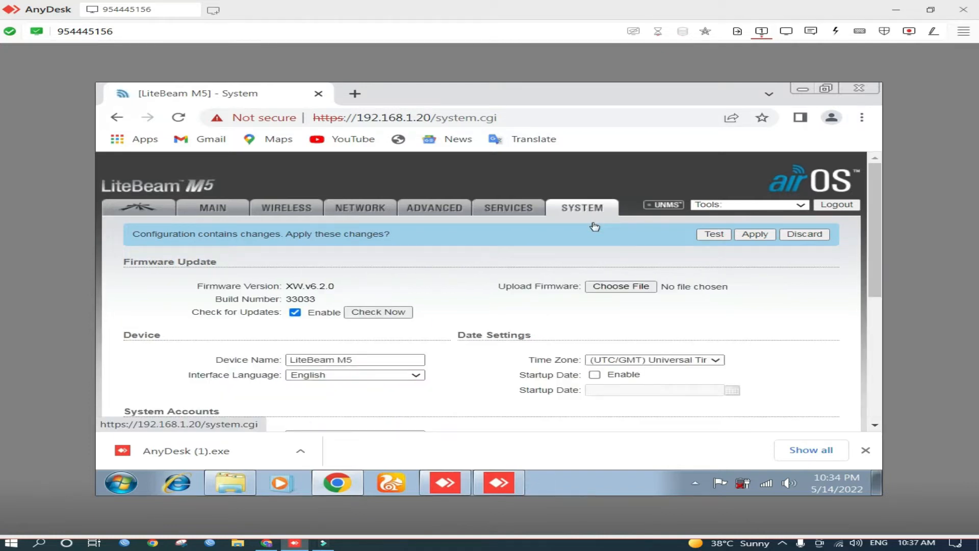
{"action": "scroll", "coordinate": [683, 274], "scroll_direction": "down", "scroll_amount": 4}
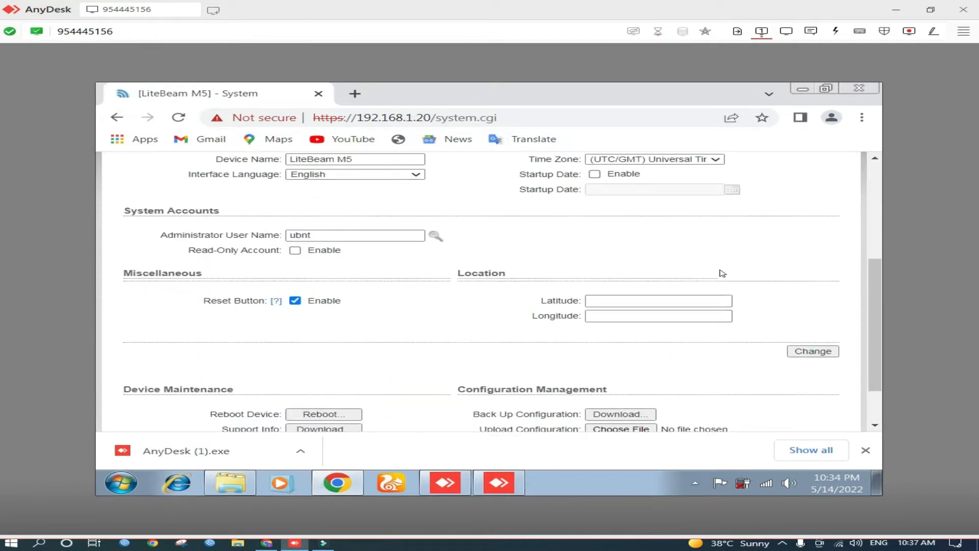
{"action": "scroll", "coordinate": [723, 273], "scroll_direction": "up", "scroll_amount": 1}
{"action": "scroll", "coordinate": [722, 273], "scroll_direction": "up", "scroll_amount": 2}
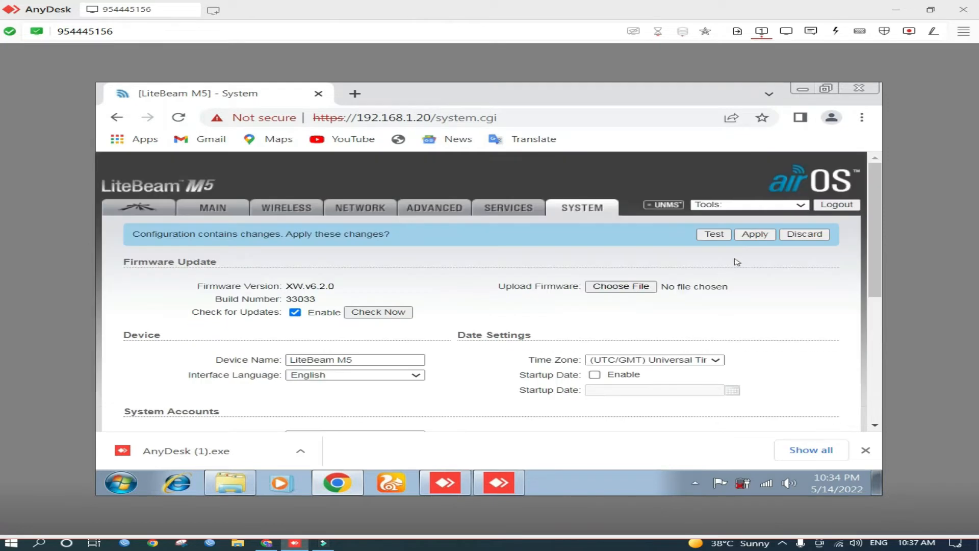
Apply all pending configuration changes and reconnect to the device at 192.168.1.40, proceeding past the certificate warning
{"action": "left_click", "coordinate": [753, 234]}
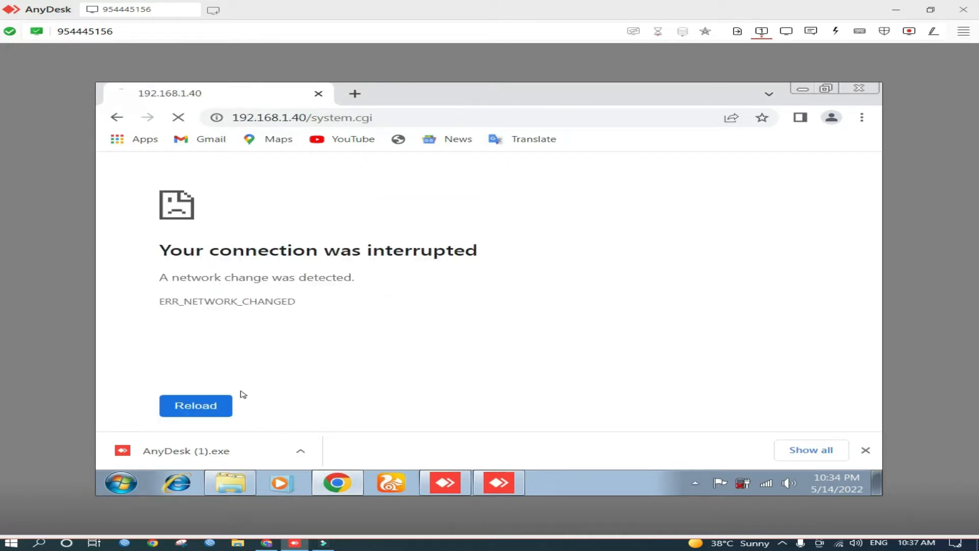
{"action": "left_click", "coordinate": [210, 405]}
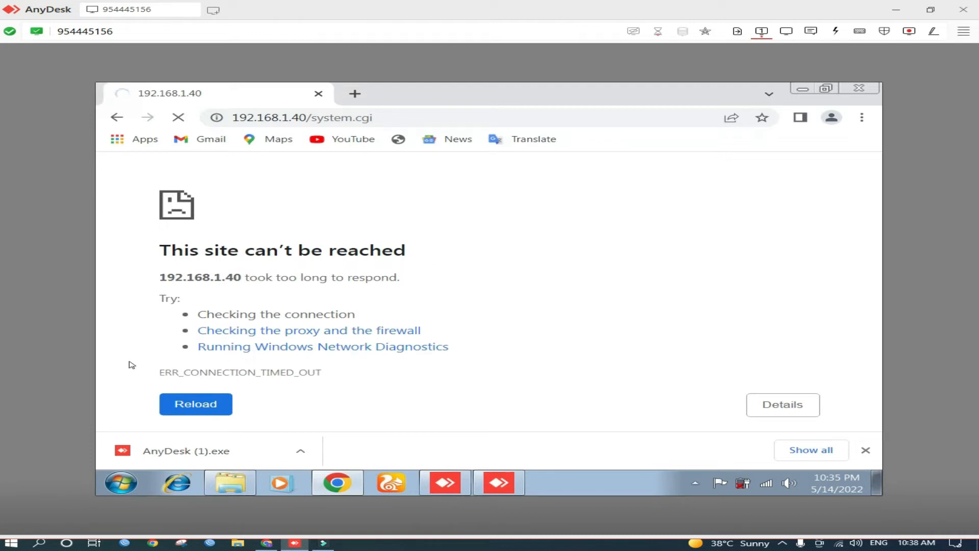
{"action": "left_click", "coordinate": [178, 404]}
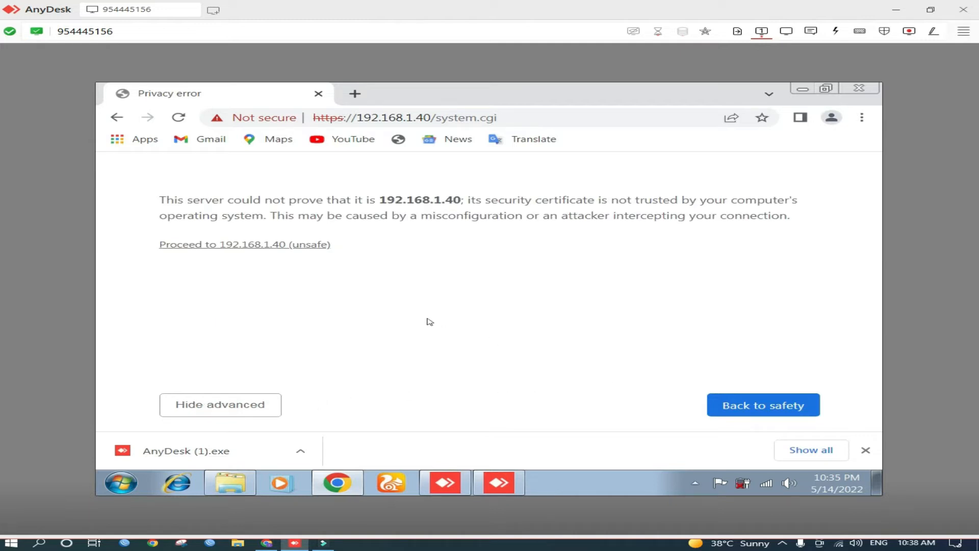
{"action": "left_click", "coordinate": [285, 246]}
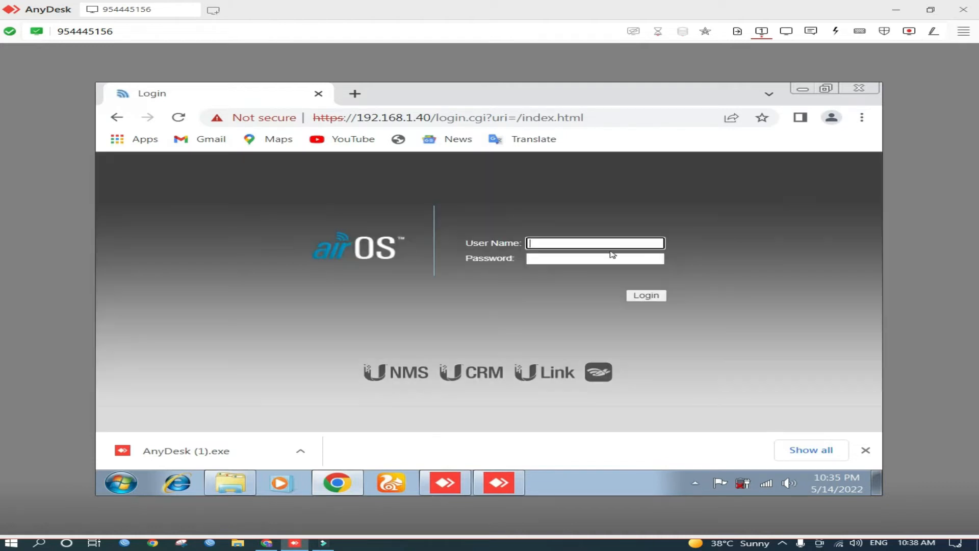
Log in to the device with the admin username and new password, and review the Main status page
{"action": "left_click", "coordinate": [607, 243]}
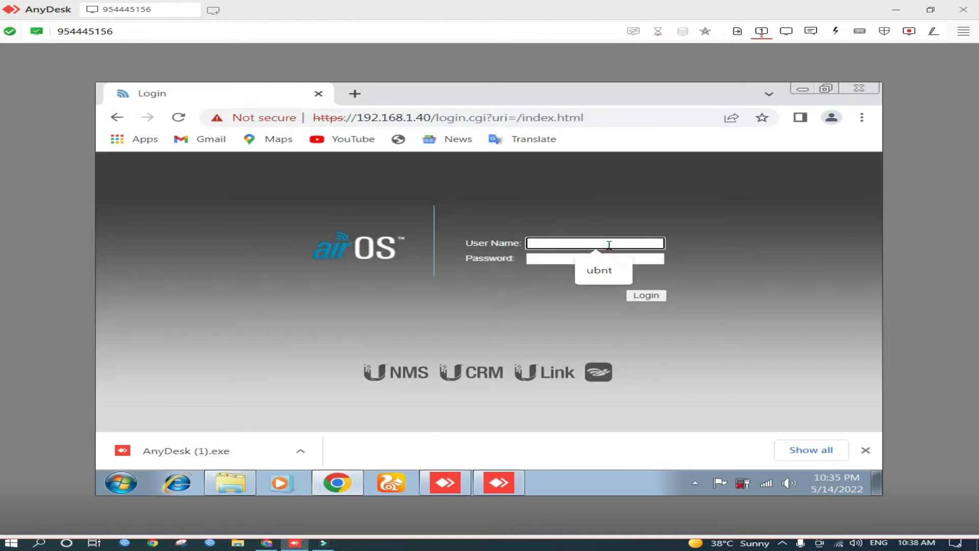
{"action": "left_click", "coordinate": [607, 269]}
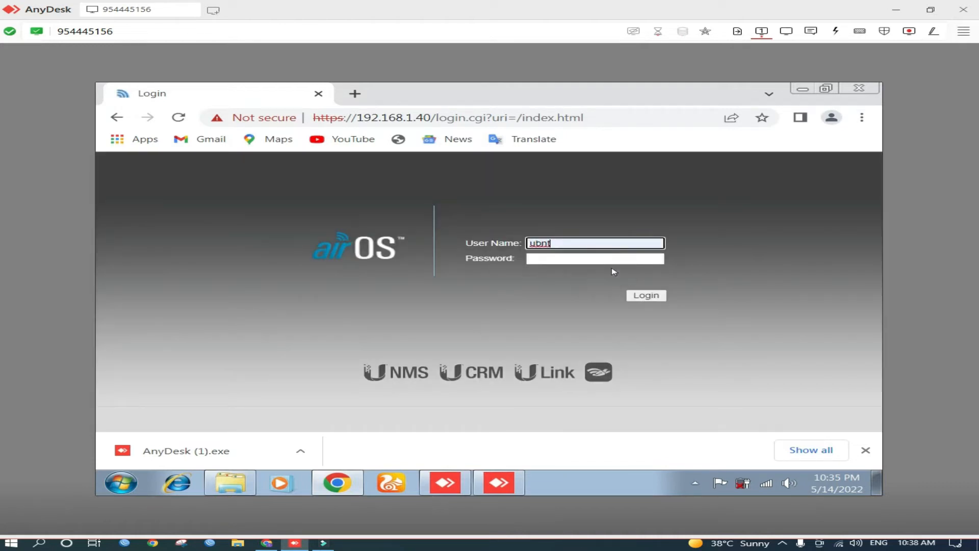
{"action": "left_click", "coordinate": [601, 260]}
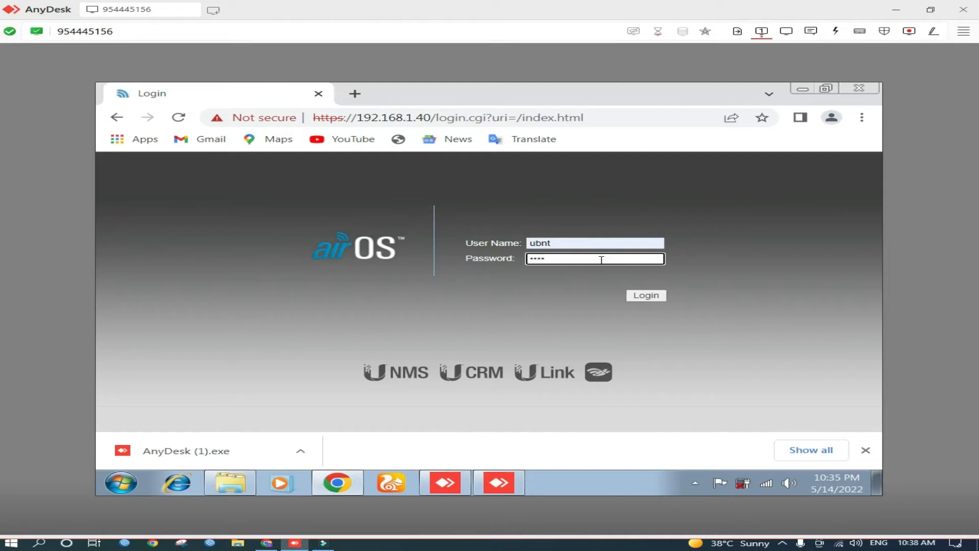
{"action": "left_click", "coordinate": [639, 297]}
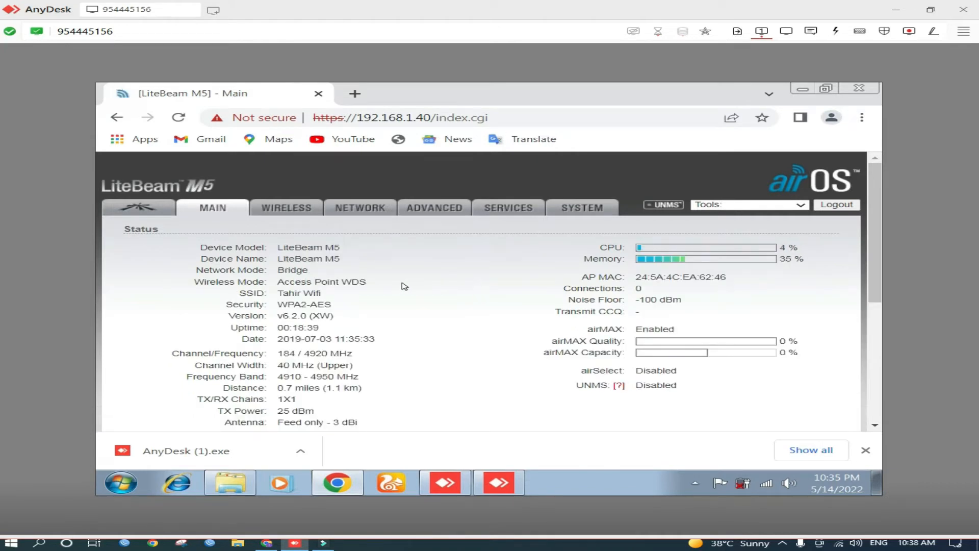
{"action": "scroll", "coordinate": [404, 286], "scroll_direction": "down", "scroll_amount": 1}
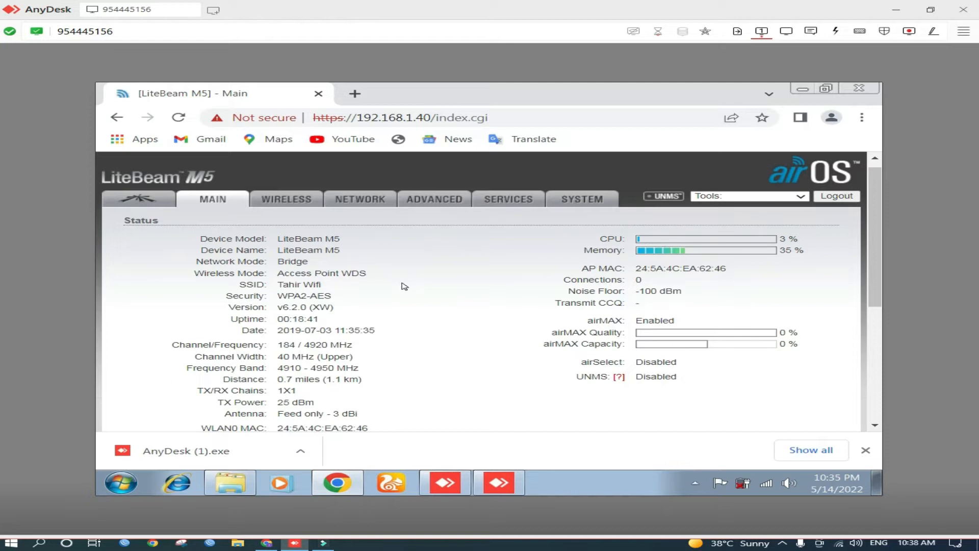
Scroll through the device's Main status page to review its status details and monitor graphs
{"action": "scroll", "coordinate": [404, 286], "scroll_direction": "down", "scroll_amount": 3}
{"action": "scroll", "coordinate": [405, 286], "scroll_direction": "up", "scroll_amount": 3}
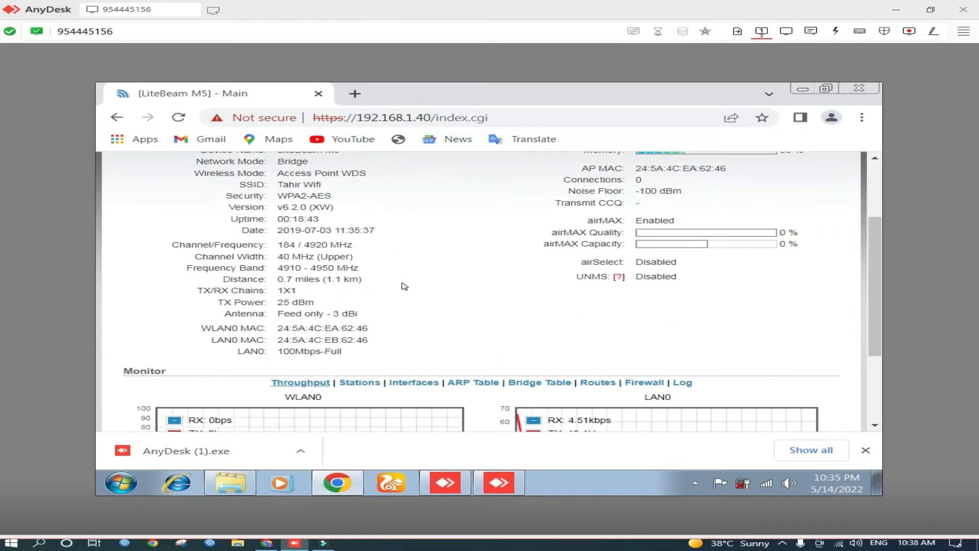
{"action": "scroll", "coordinate": [404, 286], "scroll_direction": "up", "scroll_amount": 1}
{"action": "scroll", "coordinate": [404, 286], "scroll_direction": "down", "scroll_amount": 3}
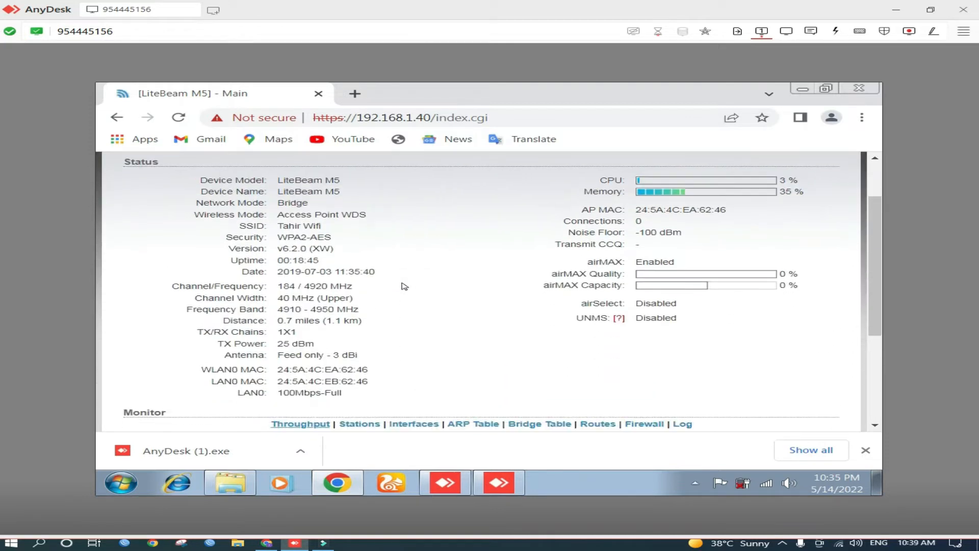
{"action": "scroll", "coordinate": [404, 286], "scroll_direction": "up", "scroll_amount": 3}
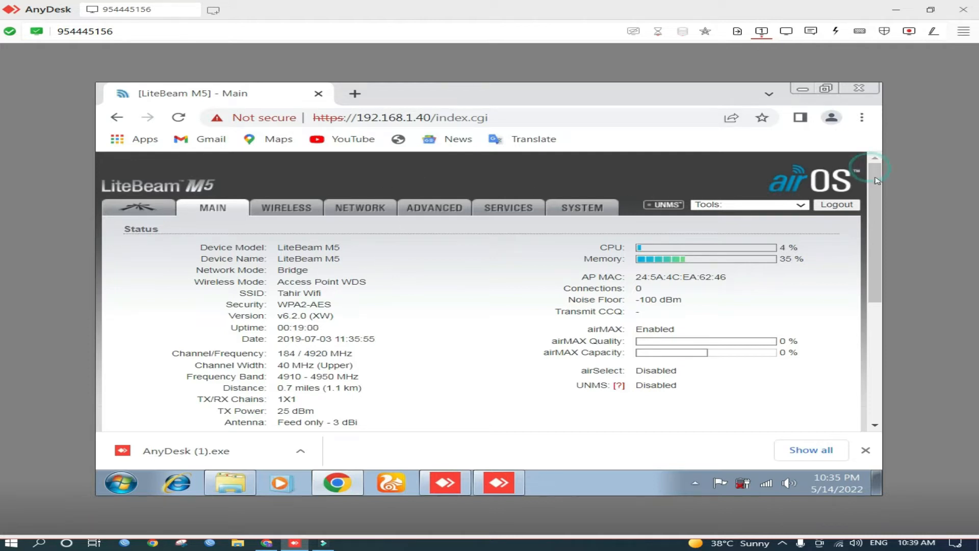
{"action": "scroll", "coordinate": [877, 181], "scroll_direction": "down", "scroll_amount": 1}
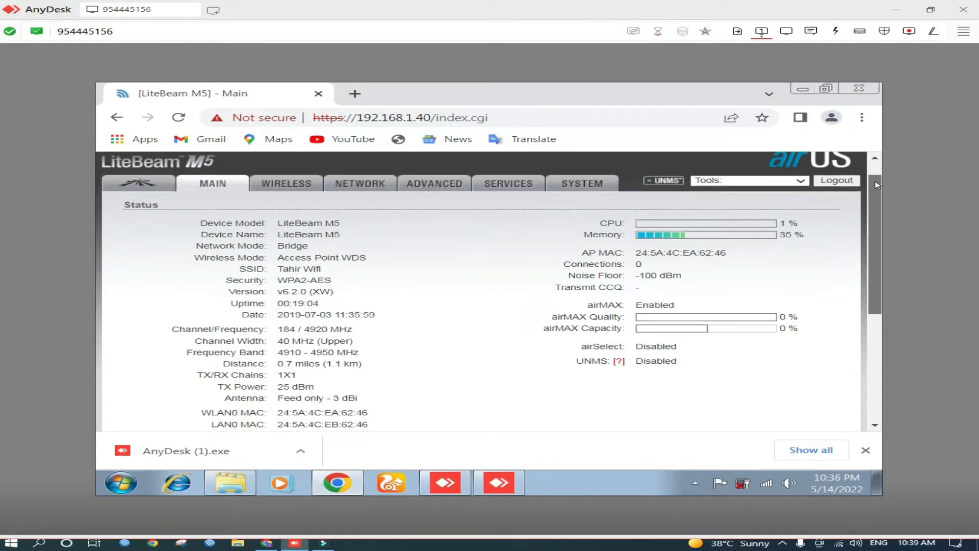
{"action": "scroll", "coordinate": [877, 218], "scroll_direction": "down", "scroll_amount": 1}
{"action": "left_click_drag", "start_coordinate": [877, 218], "coordinate": [856, 288]}
{"action": "scroll", "coordinate": [856, 287], "scroll_direction": "down", "scroll_amount": 3}
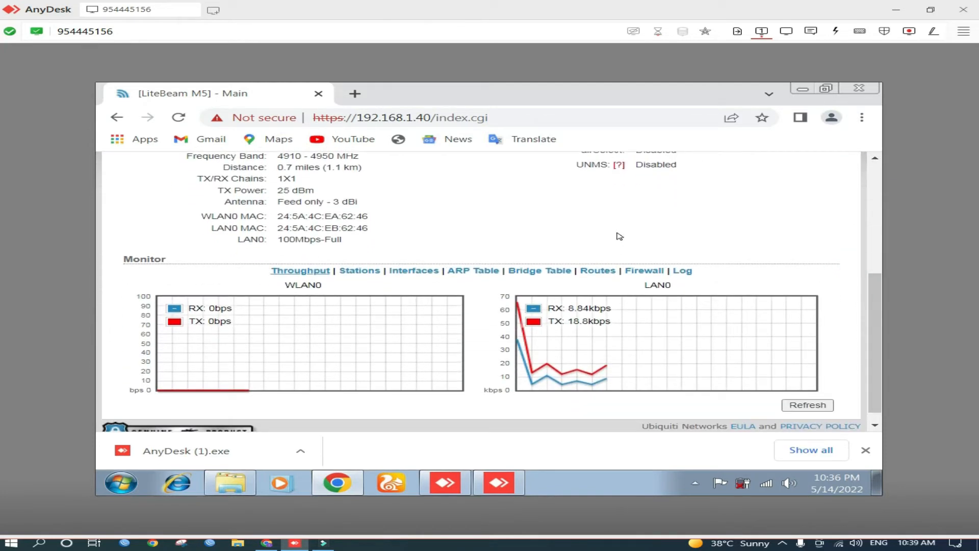
{"action": "scroll", "coordinate": [622, 236], "scroll_direction": "up", "scroll_amount": 10}
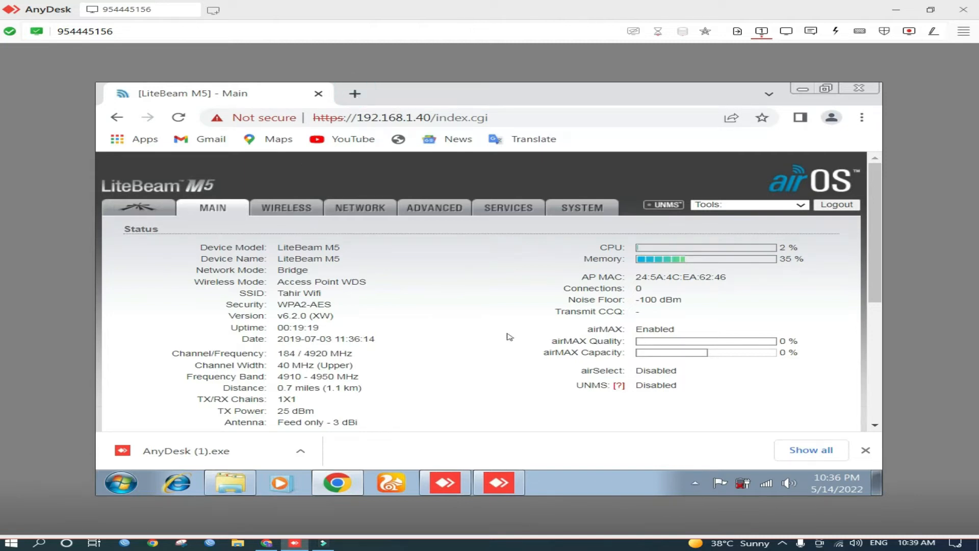
Open a new browser tab and the Network and Sharing Center in the Control Panel
{"action": "key", "text": "ctrl+t"}
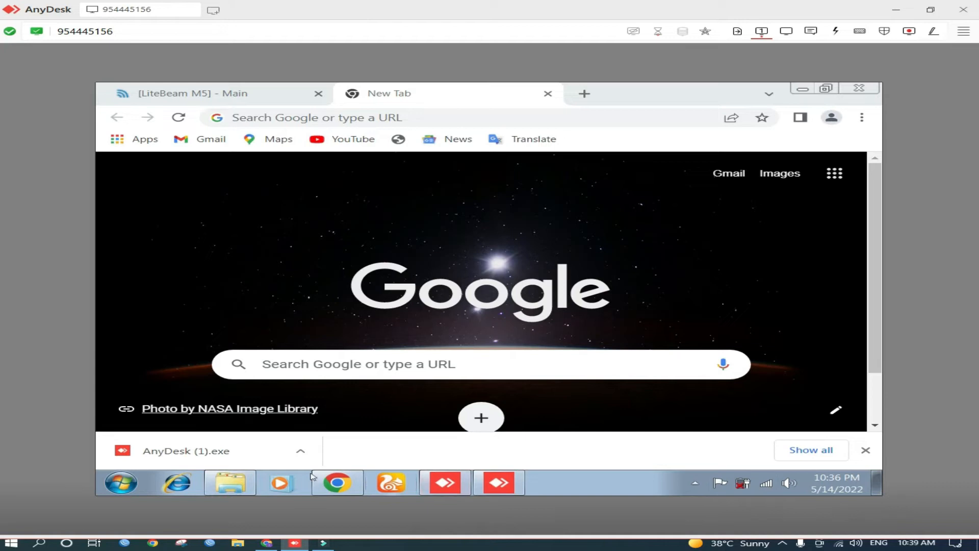
{"action": "left_click", "coordinate": [111, 481]}
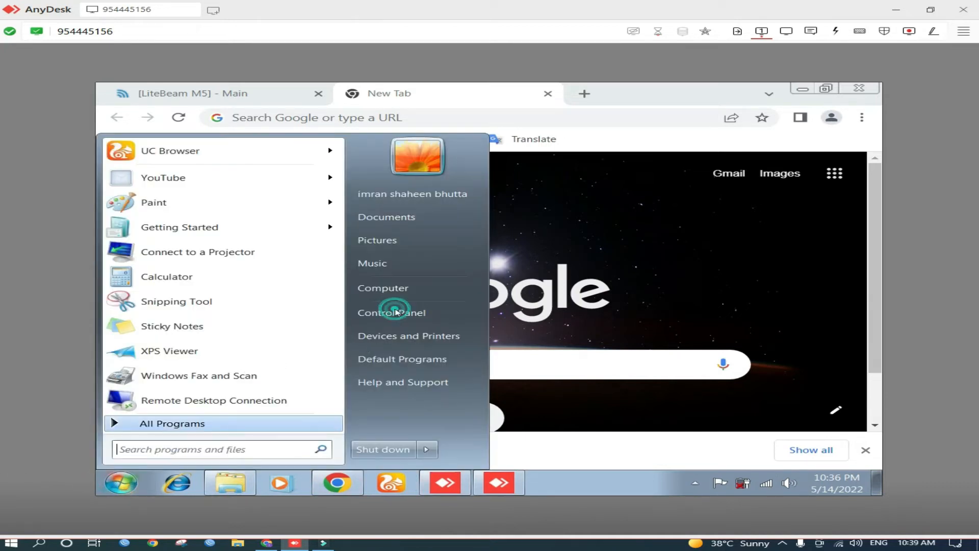
{"action": "left_click", "coordinate": [396, 312]}
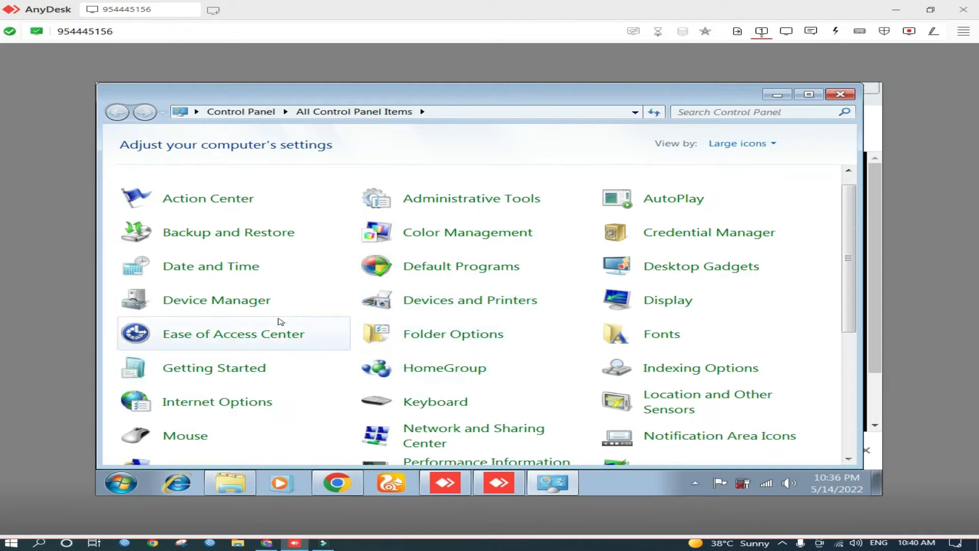
{"action": "left_click", "coordinate": [487, 431]}
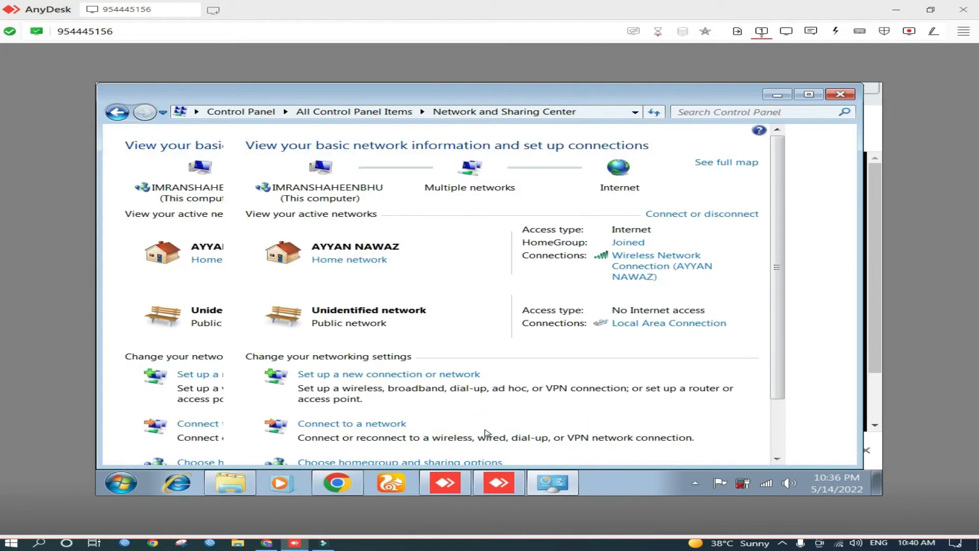
Set the Local Area Connection's IPv4 properties to obtain an IP address automatically and close the dialogs
{"action": "left_click", "coordinate": [713, 324]}
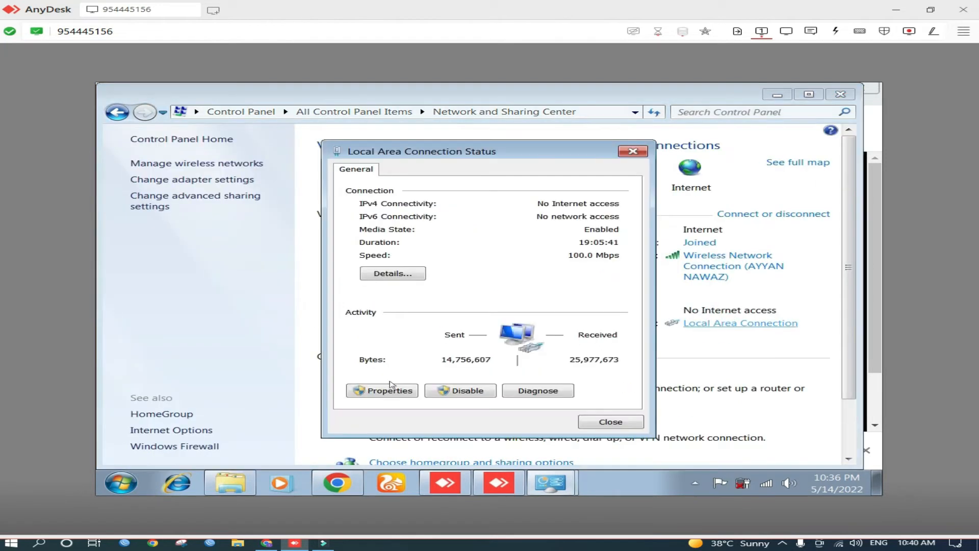
{"action": "left_click", "coordinate": [385, 391]}
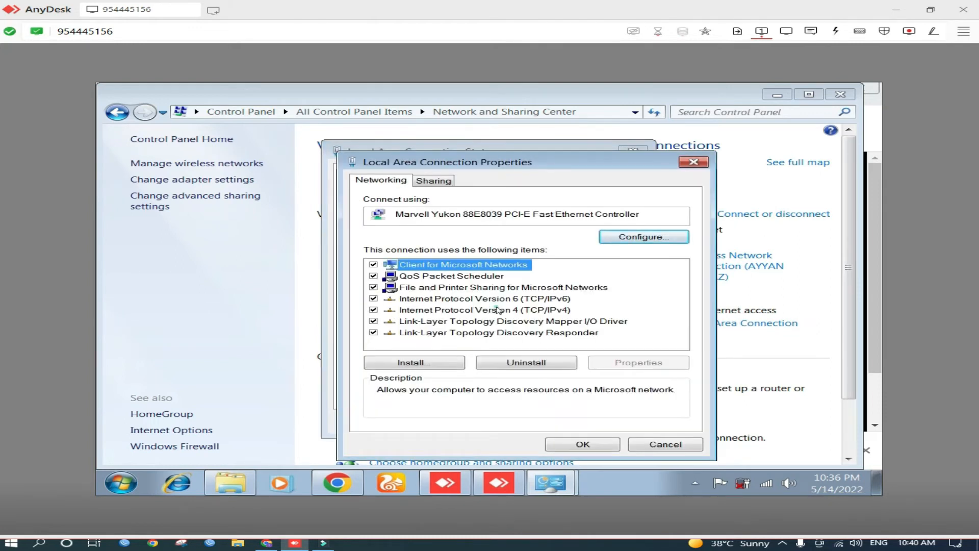
{"action": "double_click", "coordinate": [497, 309]}
{"action": "left_click", "coordinate": [440, 256]}
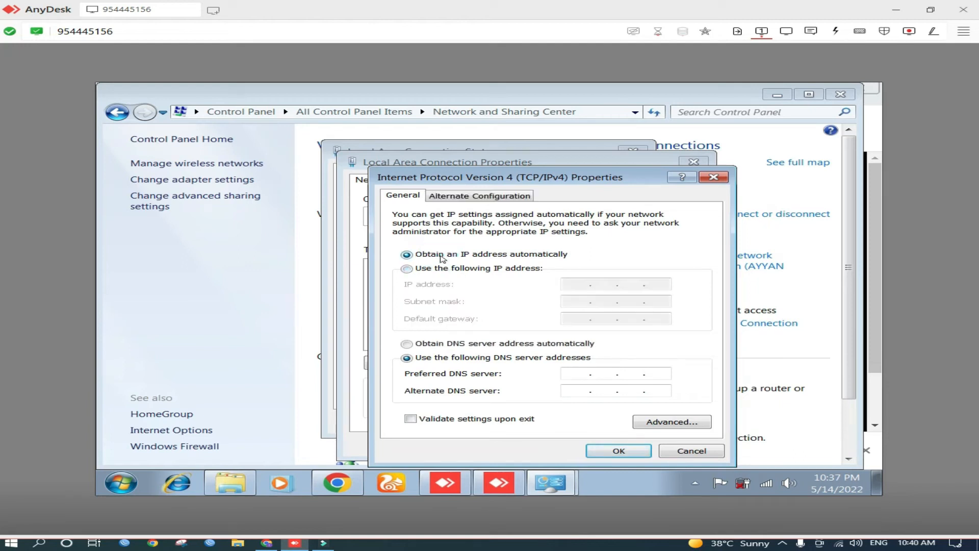
{"action": "left_click", "coordinate": [611, 451]}
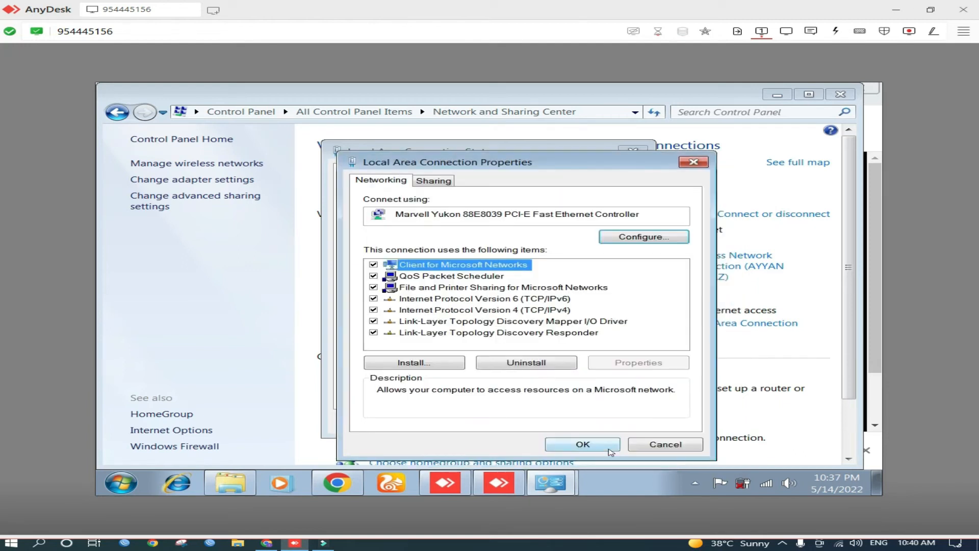
{"action": "left_click", "coordinate": [584, 445]}
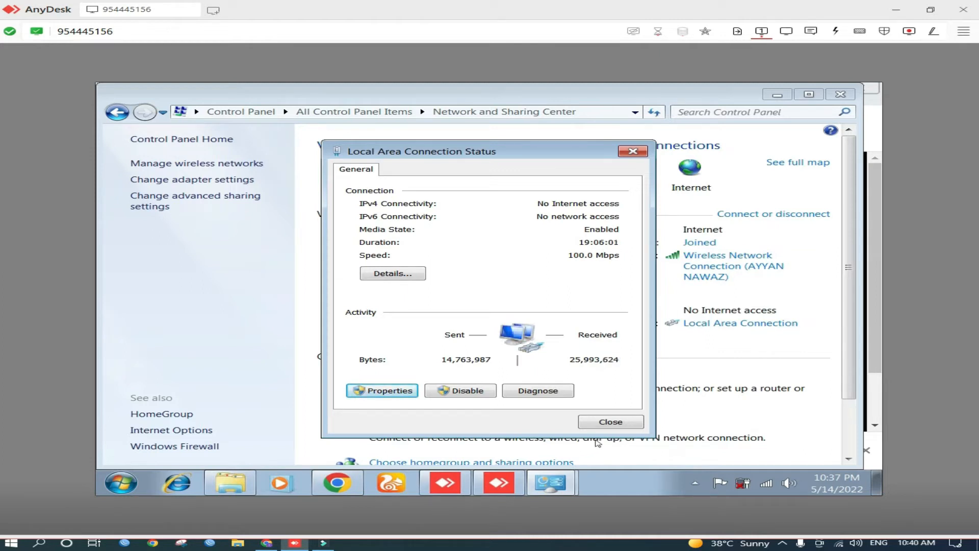
{"action": "left_click", "coordinate": [612, 421]}
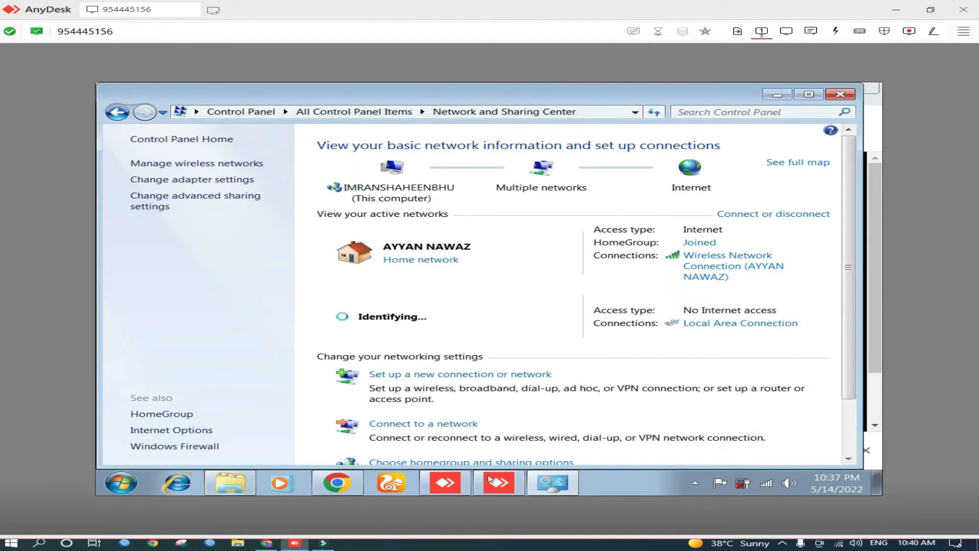
Minimize the Control Panel and open 192.168.0.1 in the new browser tab
{"action": "left_click", "coordinate": [266, 543]}
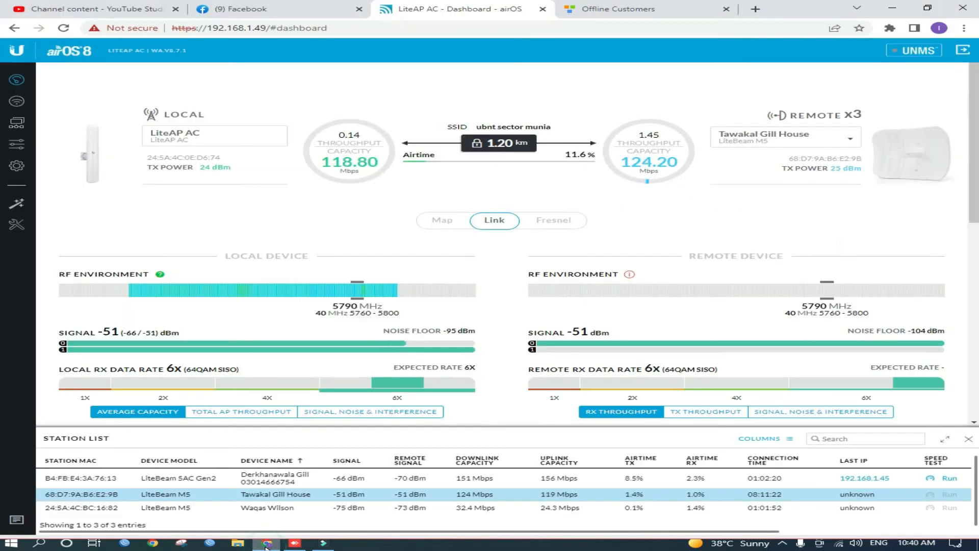
{"action": "left_click", "coordinate": [295, 543]}
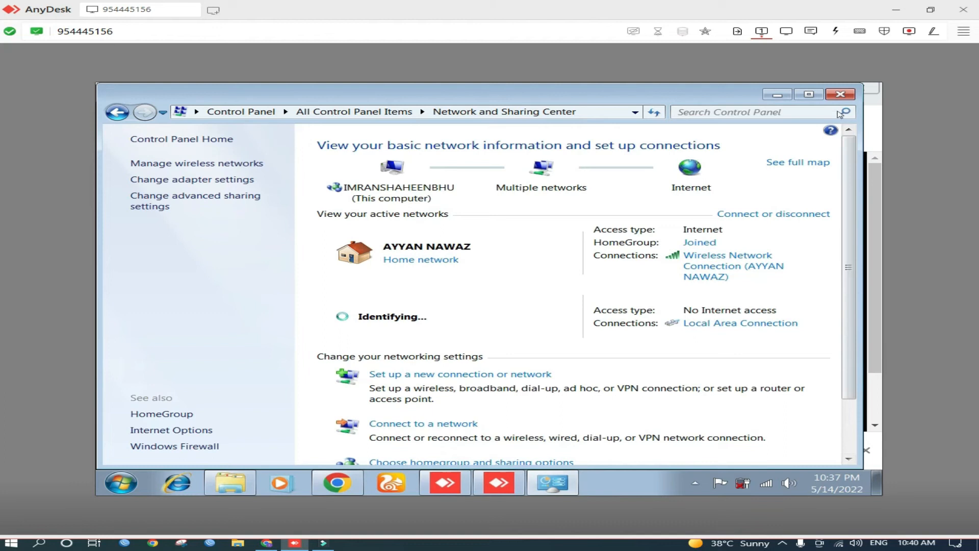
{"action": "left_click", "coordinate": [777, 96]}
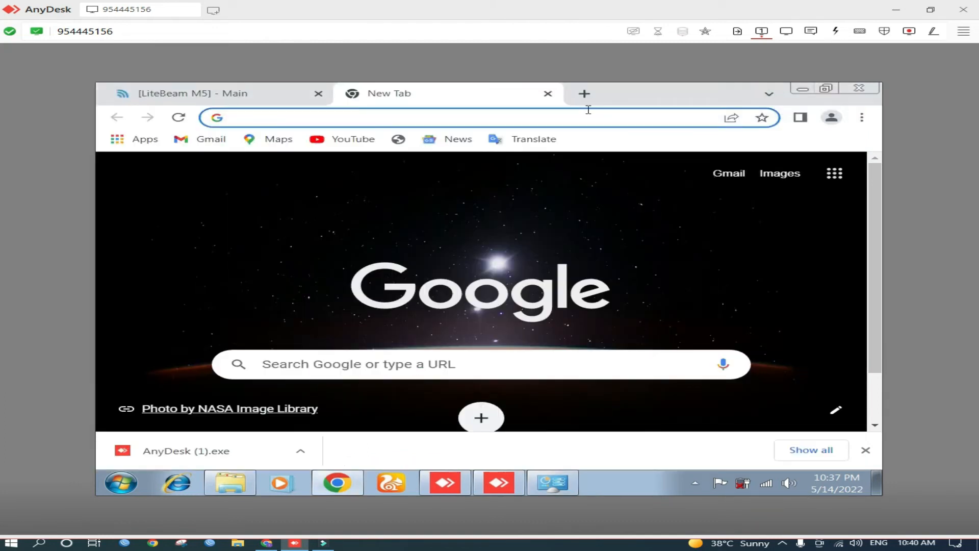
{"action": "type", "text": "1"}
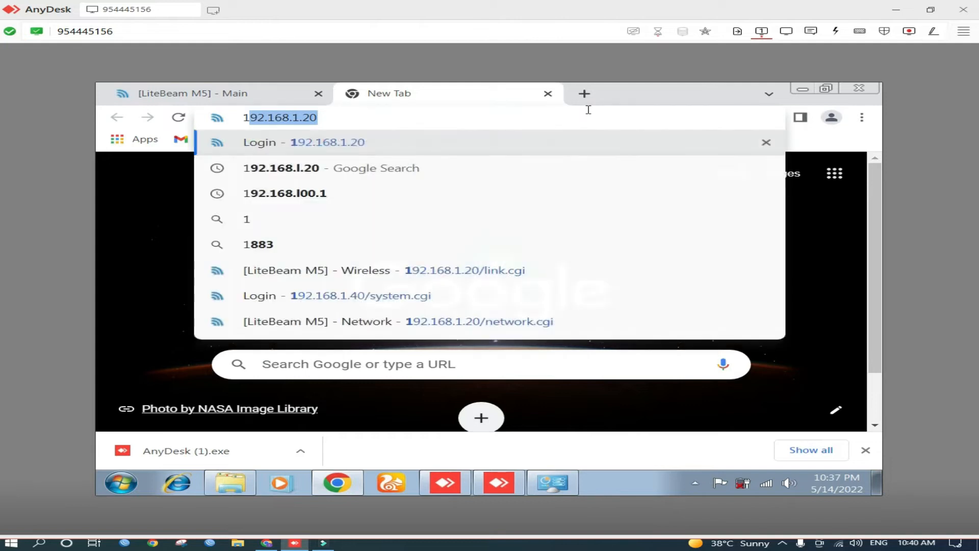
{"action": "type", "text": "92.168.1"}
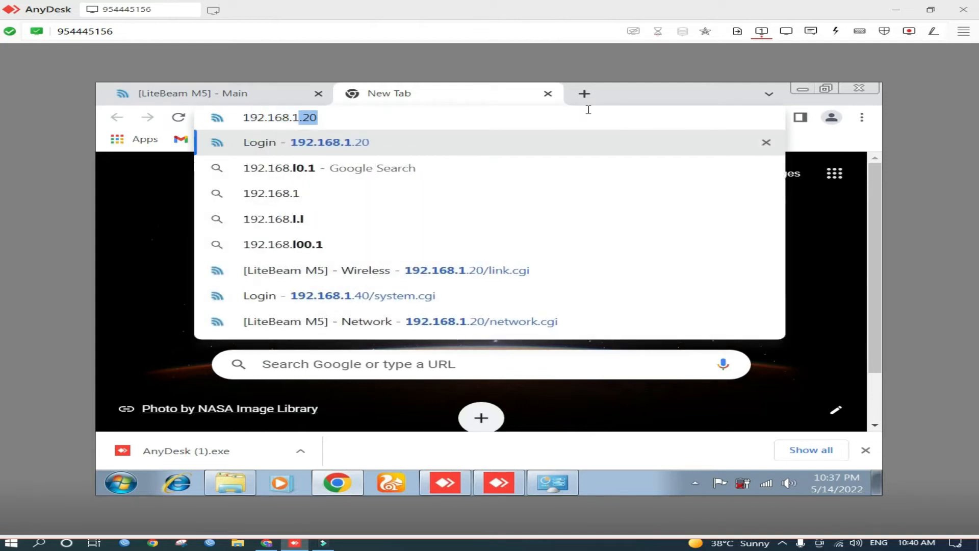
{"action": "key", "text": "BackSpace"}
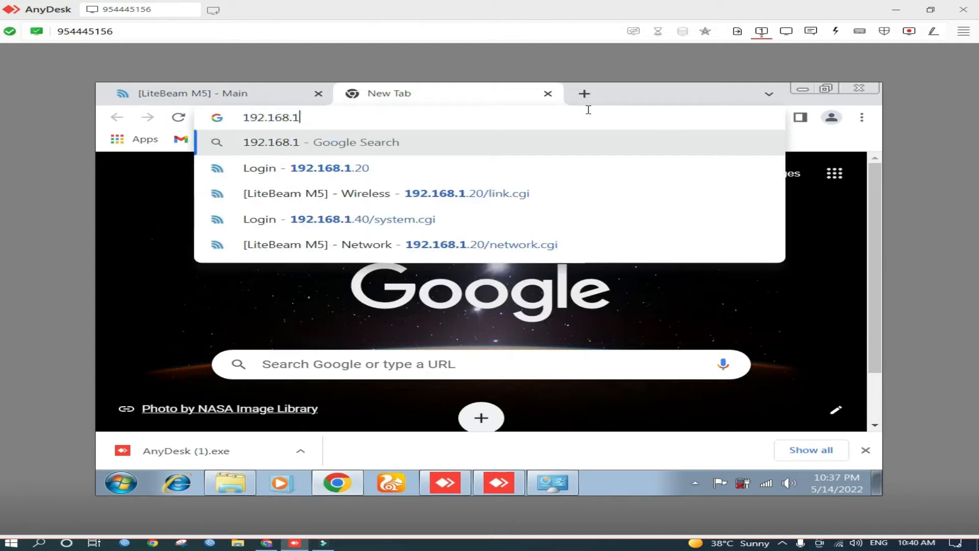
{"action": "type", "text": "0."}
{"action": "key", "text": "BackSpace"}
{"action": "key", "text": "BackSpace"}
{"action": "key", "text": "BackSpace"}
{"action": "type", "text": "0.1"}
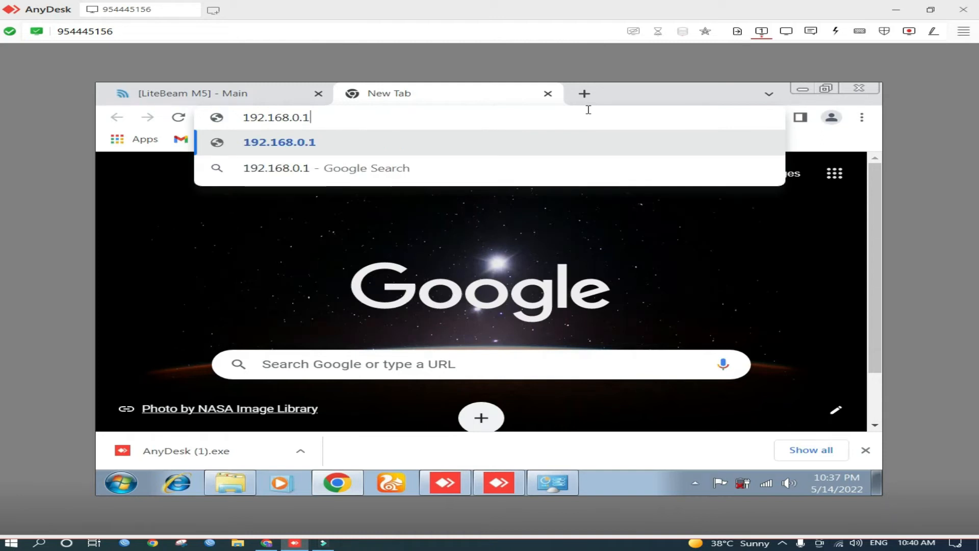
{"action": "key", "text": "Return"}
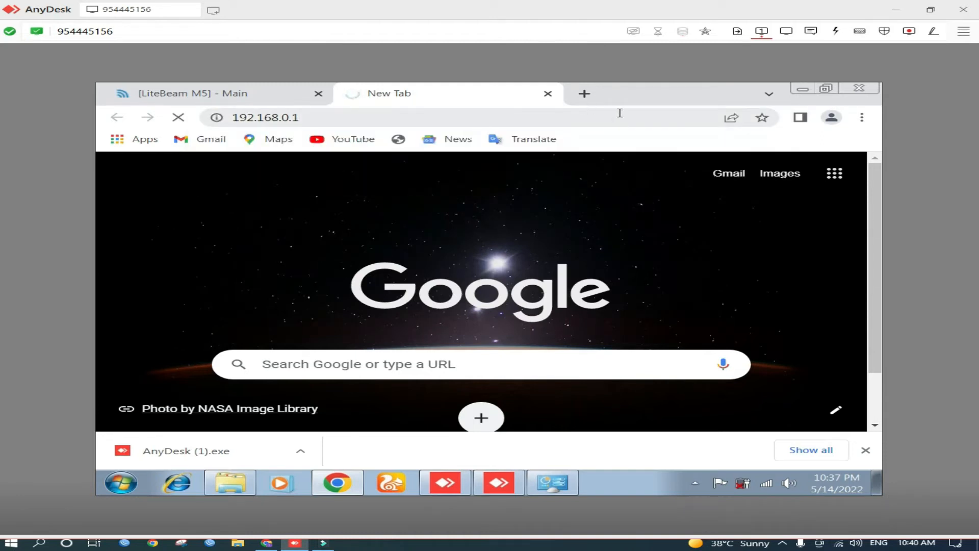
Open 192.168.1.1 in another new browser tab
{"action": "left_click", "coordinate": [584, 95]}
{"action": "type", "text": "192.168.1.1"}
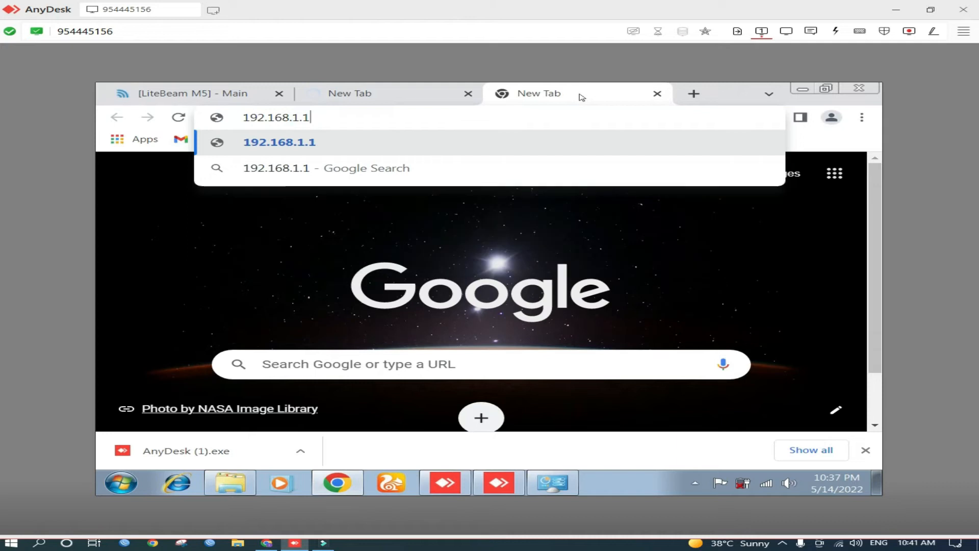
{"action": "key", "text": "Return"}
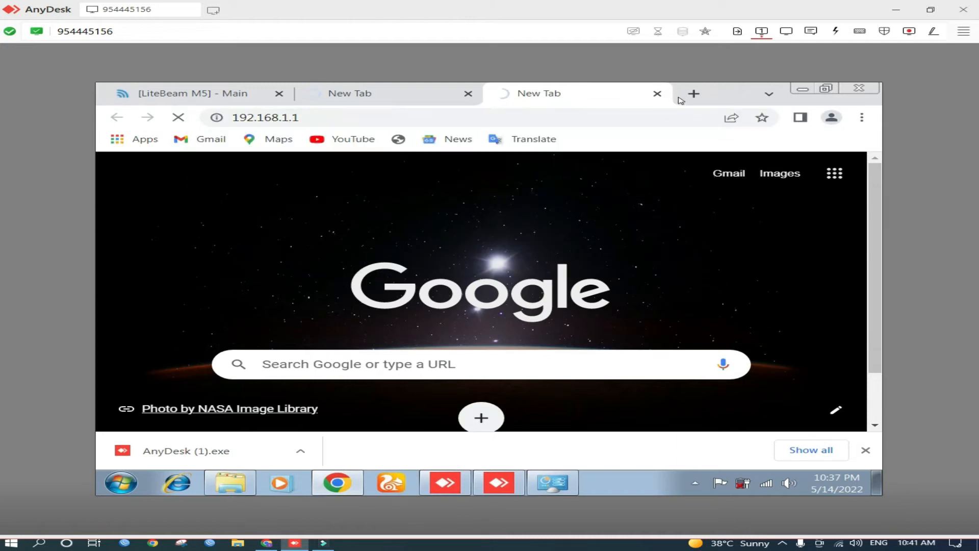
Open 192.168.1.0 in another new browser tab
{"action": "left_click", "coordinate": [694, 95]}
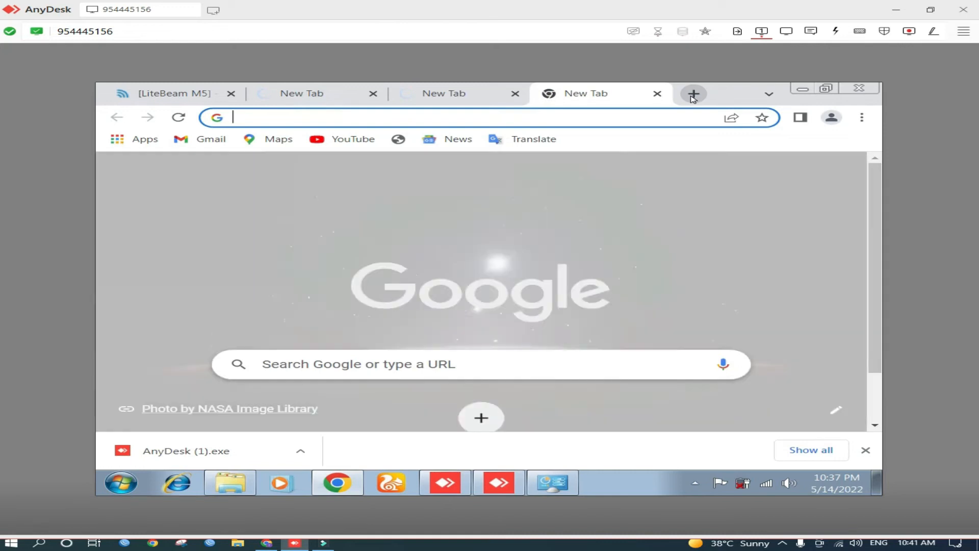
{"action": "type", "text": "192.168.1.1"}
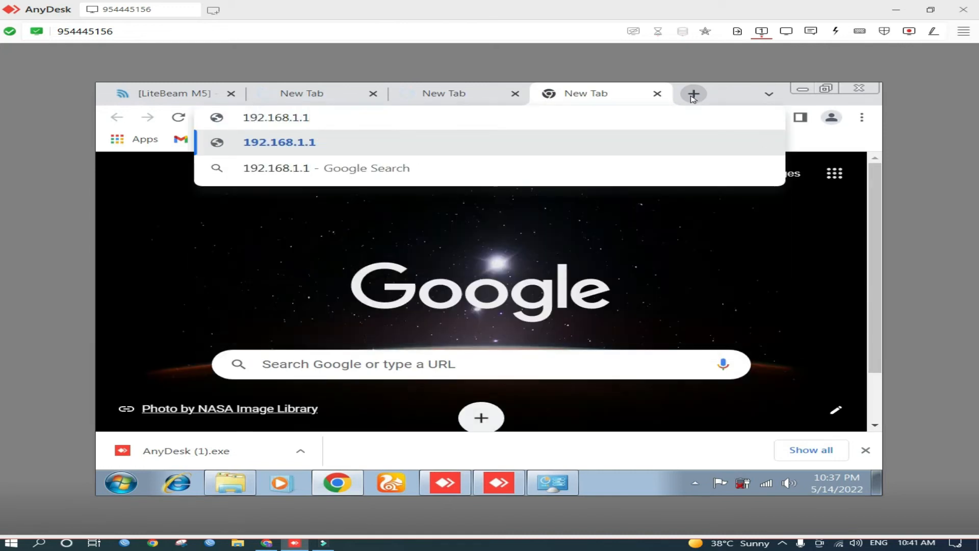
{"action": "key", "text": "BackSpace"}
{"action": "type", "text": "0"}
{"action": "key", "text": "Return"}
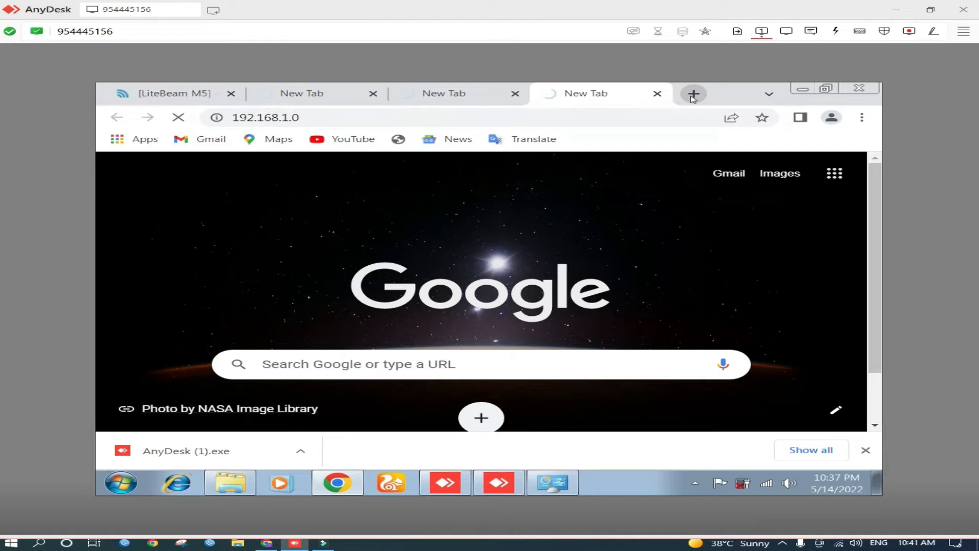
Close the 192.168.0.1 browser tab
{"action": "left_click", "coordinate": [497, 120]}
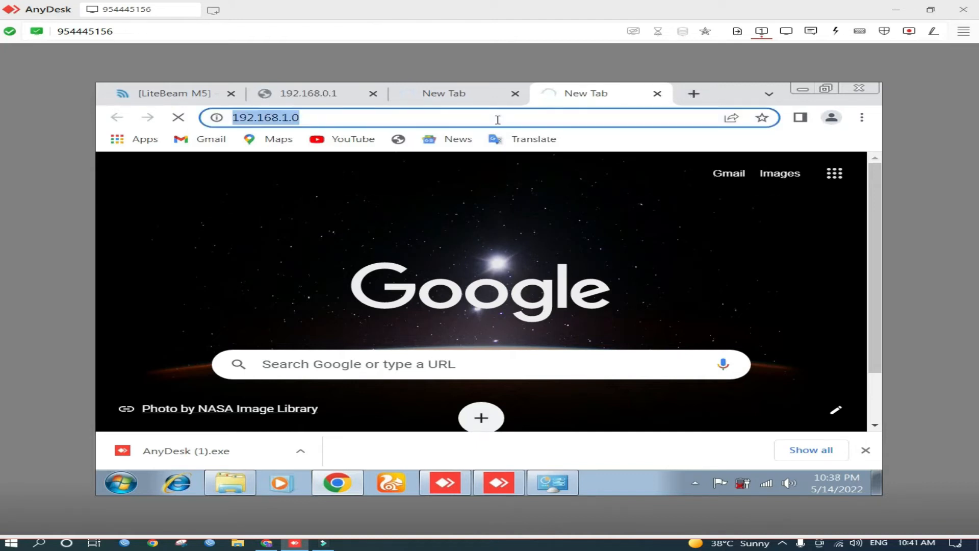
{"action": "left_click", "coordinate": [465, 121]}
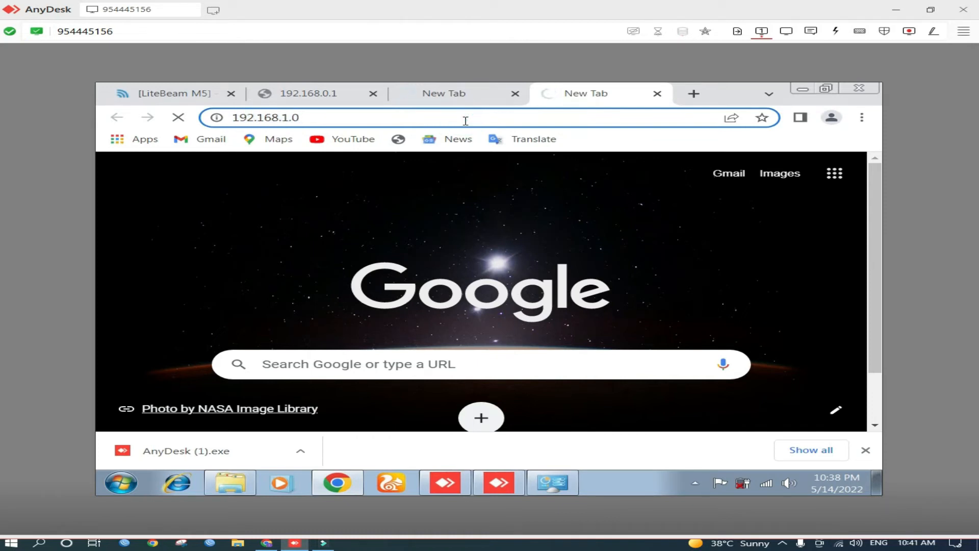
{"action": "left_click", "coordinate": [373, 94]}
{"action": "left_click", "coordinate": [372, 94]}
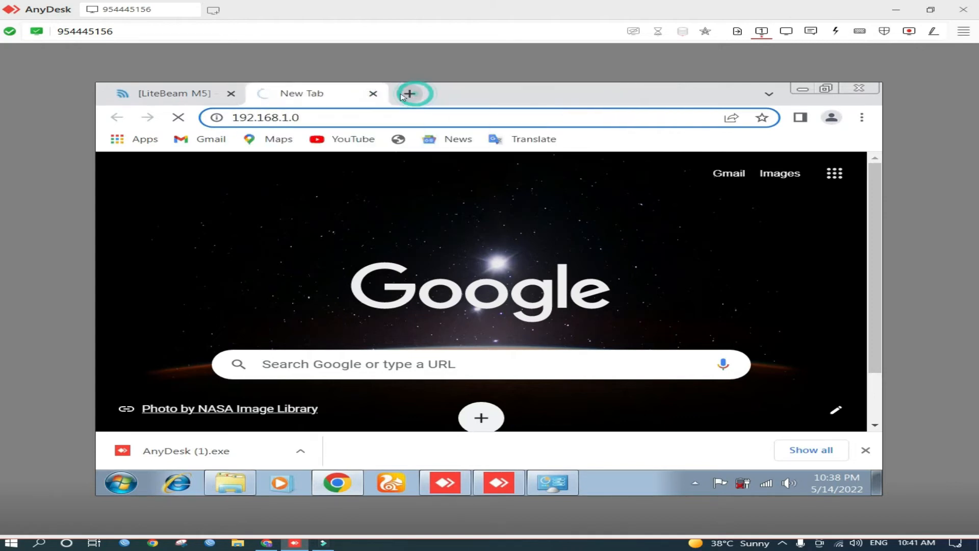
Open 192.168.100.1 in another new browser tab
{"action": "key", "text": "ctrl+t"}
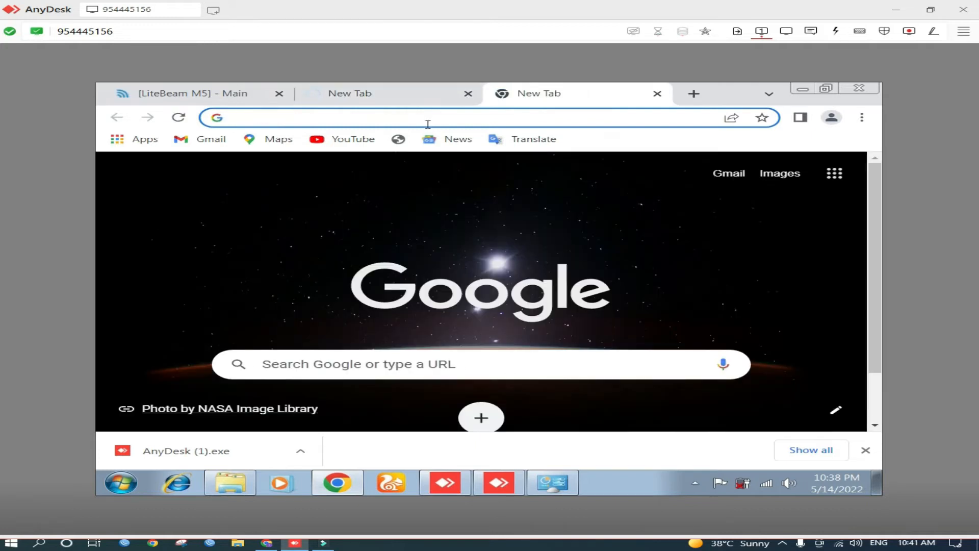
{"action": "type", "text": "192.168"}
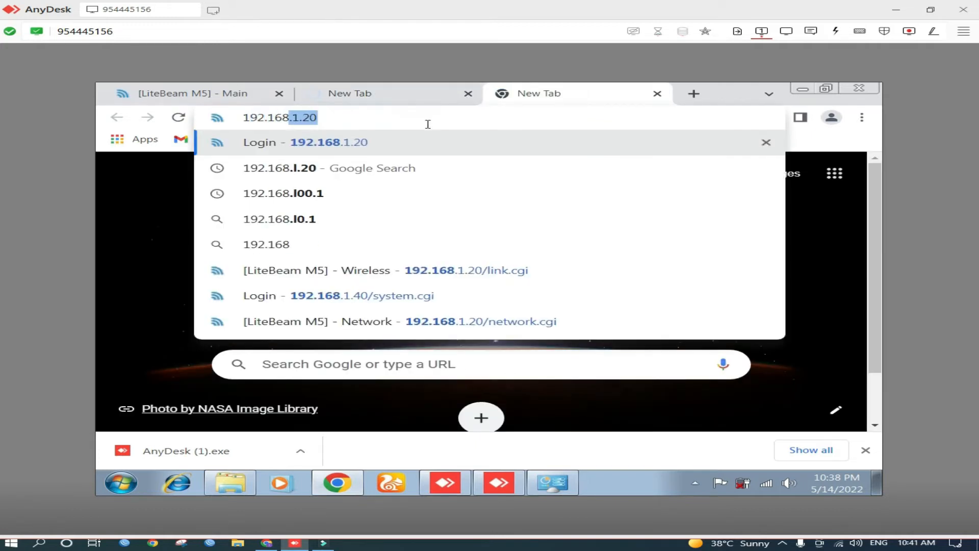
{"action": "type", "text": ".100."}
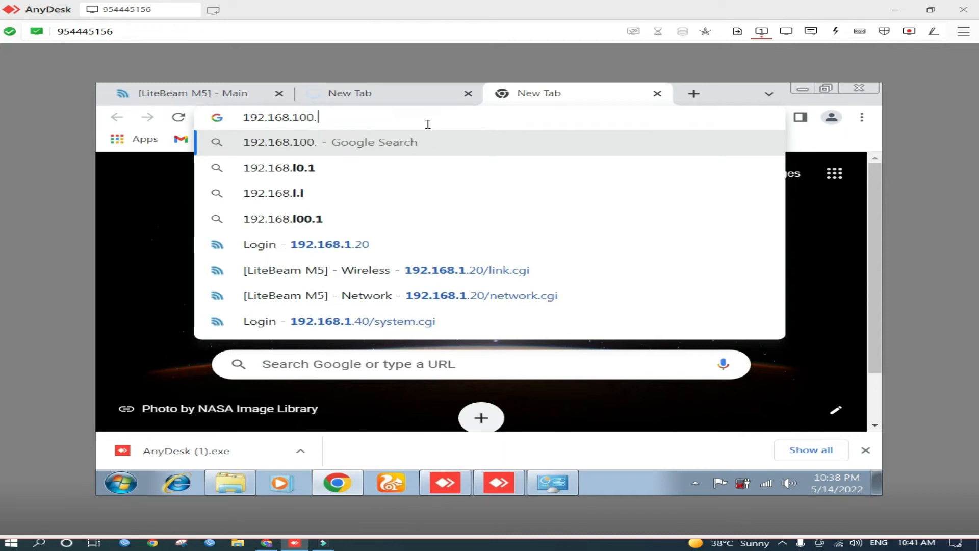
{"action": "type", "text": "1"}
{"action": "key", "text": "Return"}
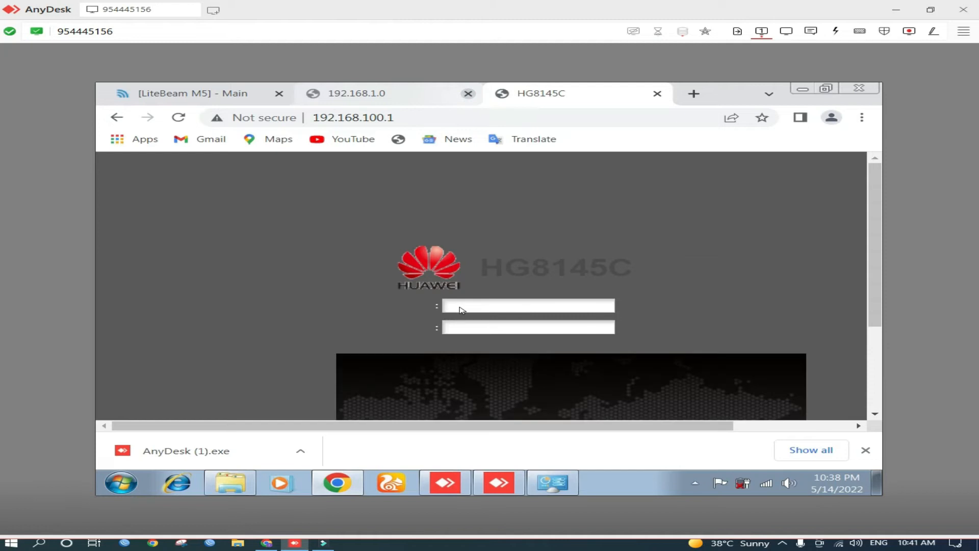
Close the 192.168.1.0 browser tab
{"action": "left_click", "coordinate": [468, 93]}
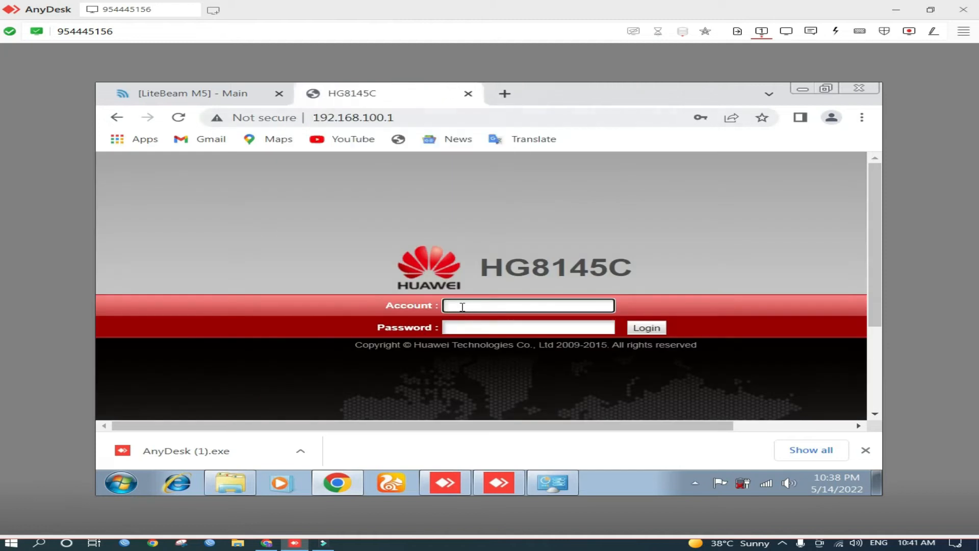
On the Huawei HG8145C login page, enter the account name admintelecom and type the router's login password
{"action": "left_click", "coordinate": [462, 307]}
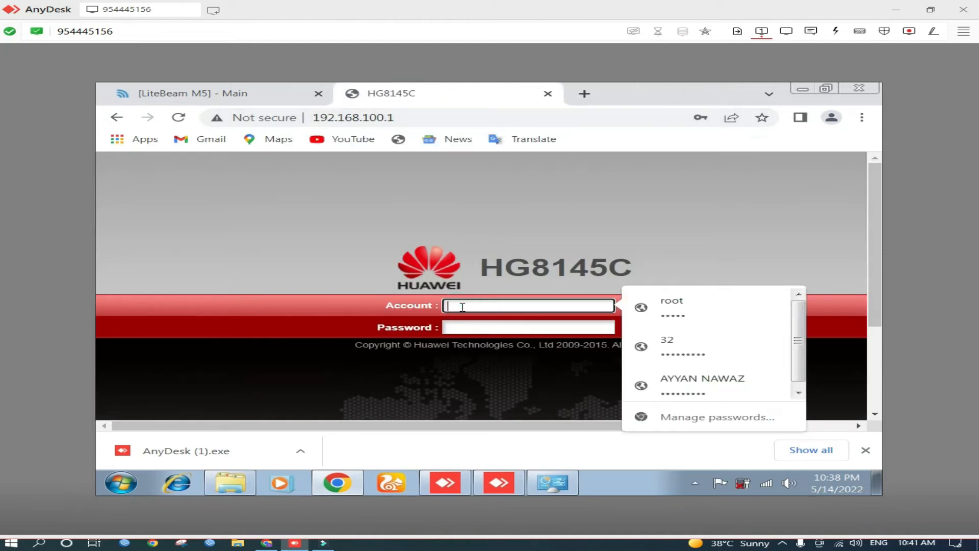
{"action": "type", "text": "admin"}
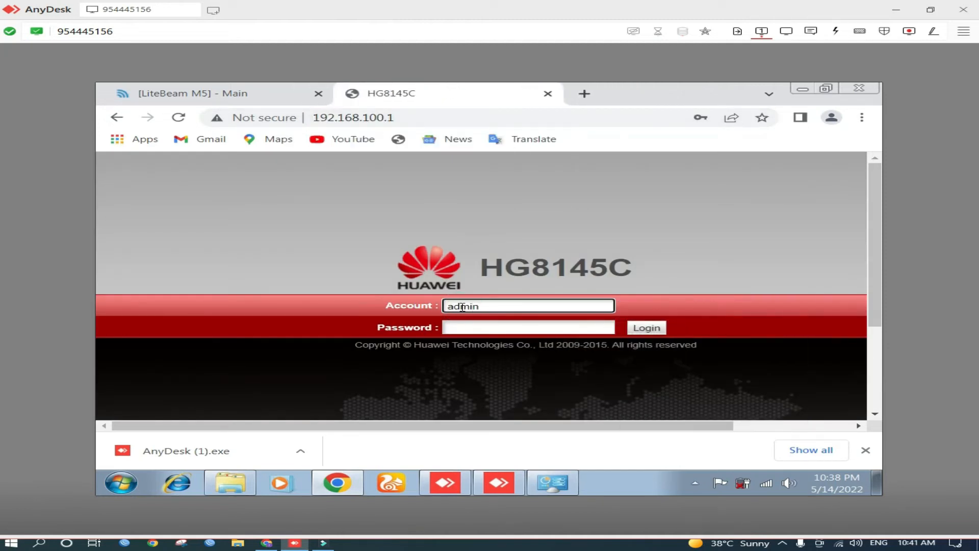
{"action": "type", "text": "telecom"}
{"action": "key", "text": "Tab"}
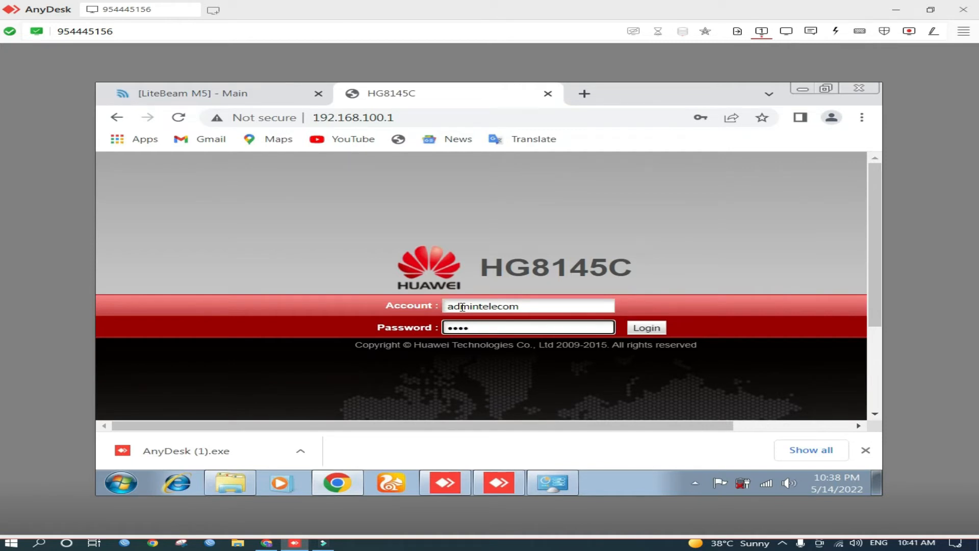
{"action": "key", "text": "BackSpace"}
{"action": "type", "text": "ad•••••"}
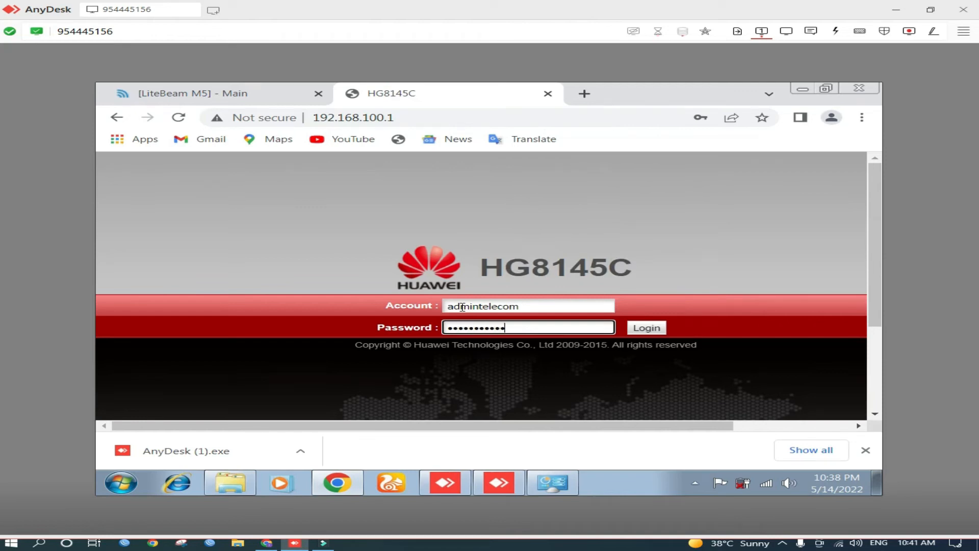
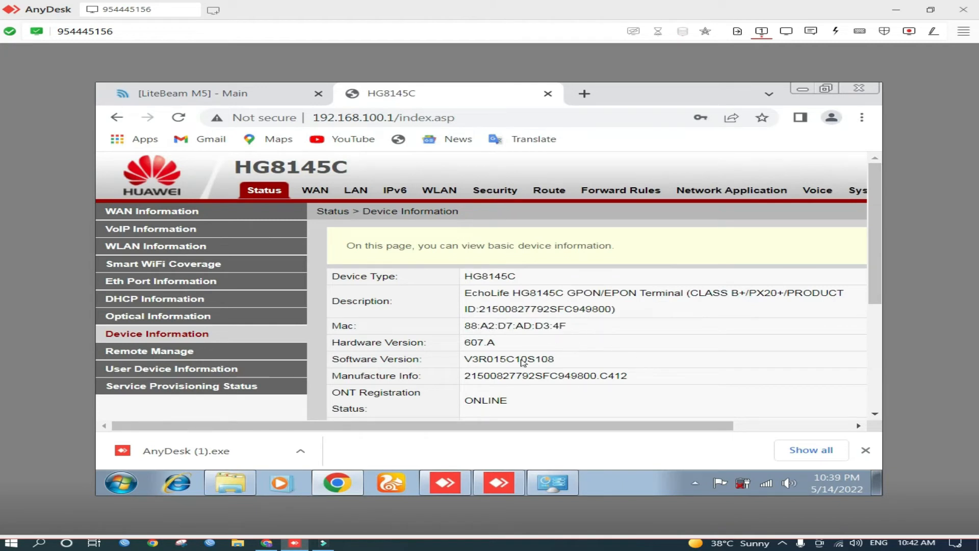
Review the router's device information page
{"action": "left_click_drag", "start_coordinate": [427, 429], "coordinate": [381, 433]}
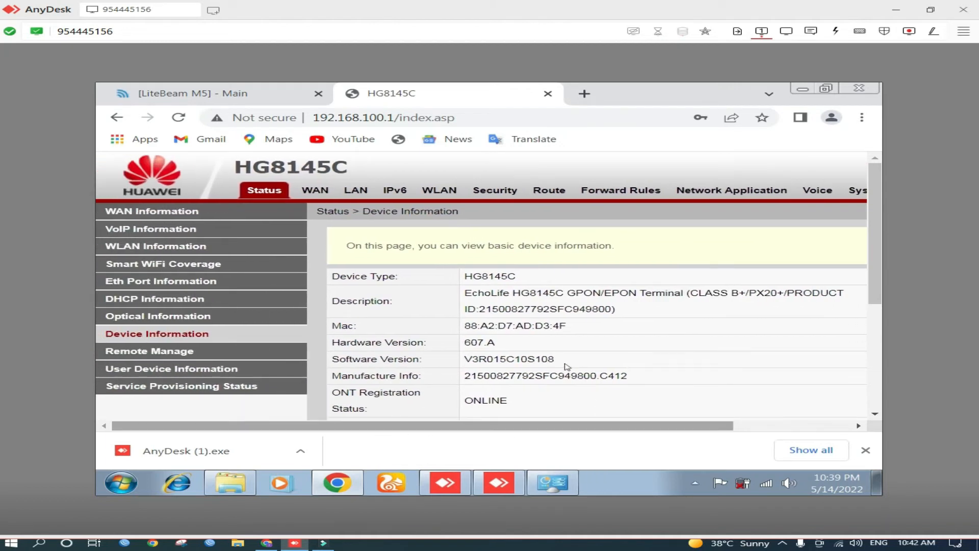
{"action": "scroll", "coordinate": [567, 367], "scroll_direction": "down", "scroll_amount": 4}
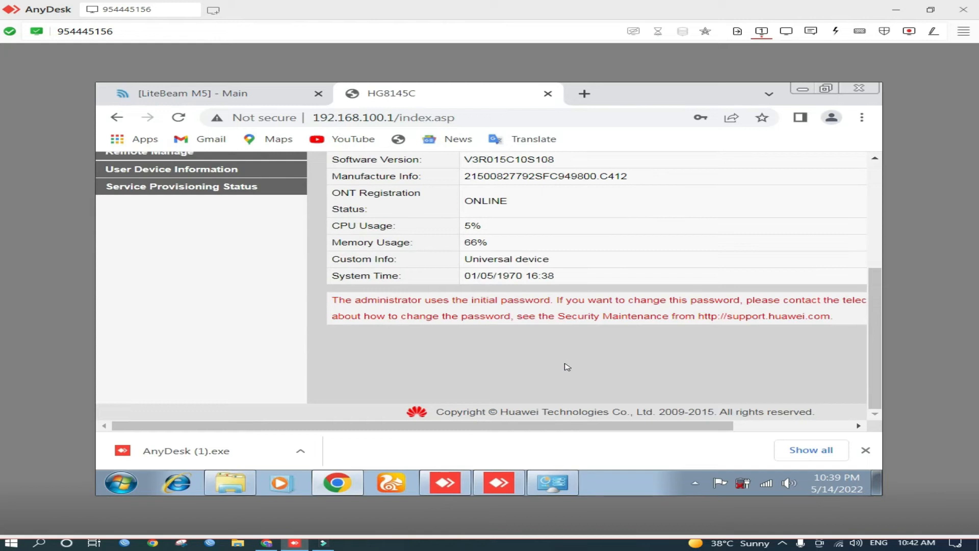
{"action": "scroll", "coordinate": [567, 367], "scroll_direction": "up", "scroll_amount": 4}
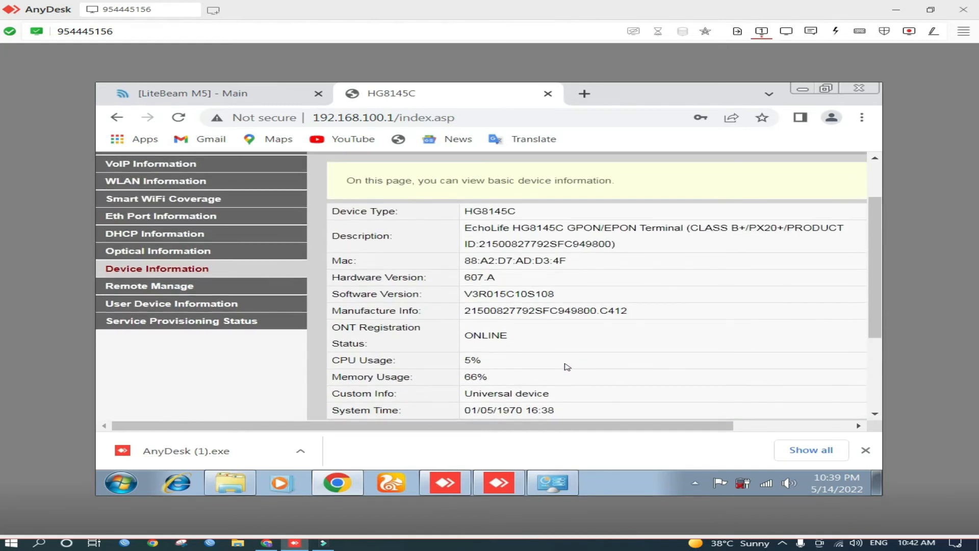
{"action": "scroll", "coordinate": [567, 367], "scroll_direction": "up", "scroll_amount": 2}
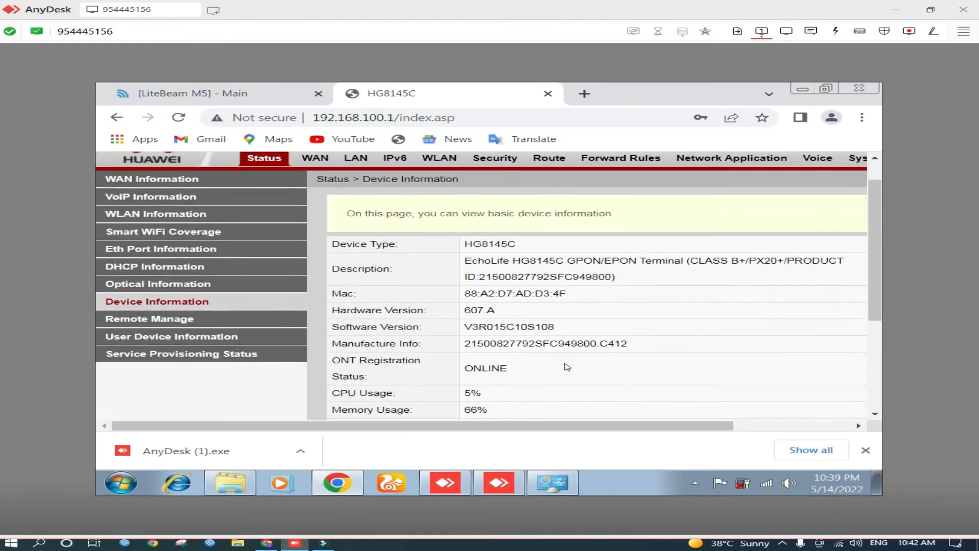
{"action": "scroll", "coordinate": [552, 349], "scroll_direction": "down", "scroll_amount": 2}
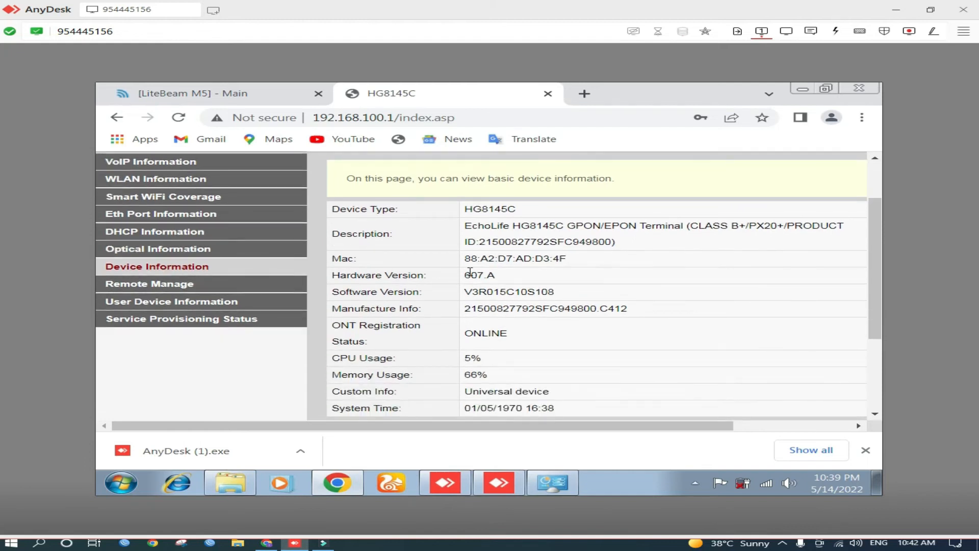
{"action": "scroll", "coordinate": [470, 272], "scroll_direction": "up", "scroll_amount": 2}
Open the WAN connection 1_INTERNET_R_VID_ and examine its PPPoE connection settings
{"action": "left_click", "coordinate": [319, 191]}
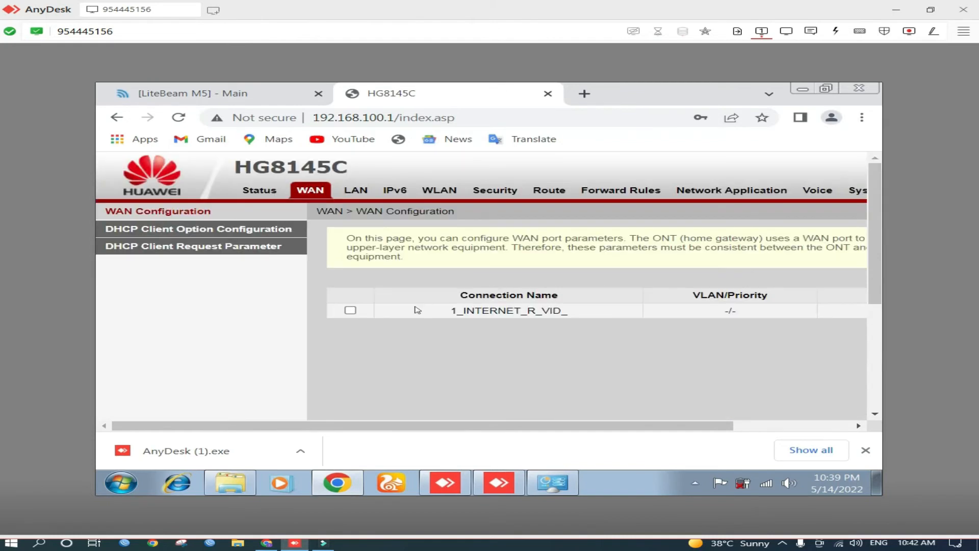
{"action": "left_click", "coordinate": [351, 310]}
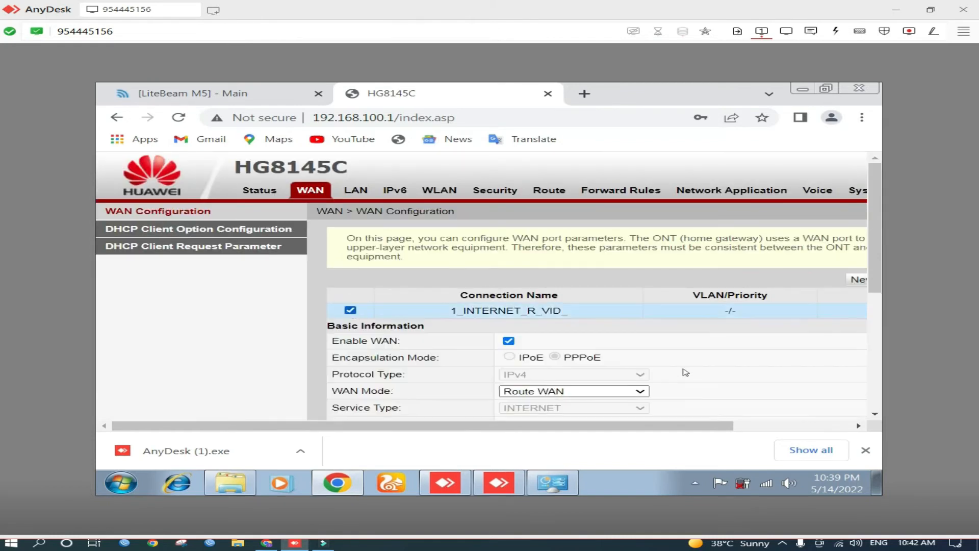
{"action": "scroll", "coordinate": [683, 372], "scroll_direction": "down", "scroll_amount": 4}
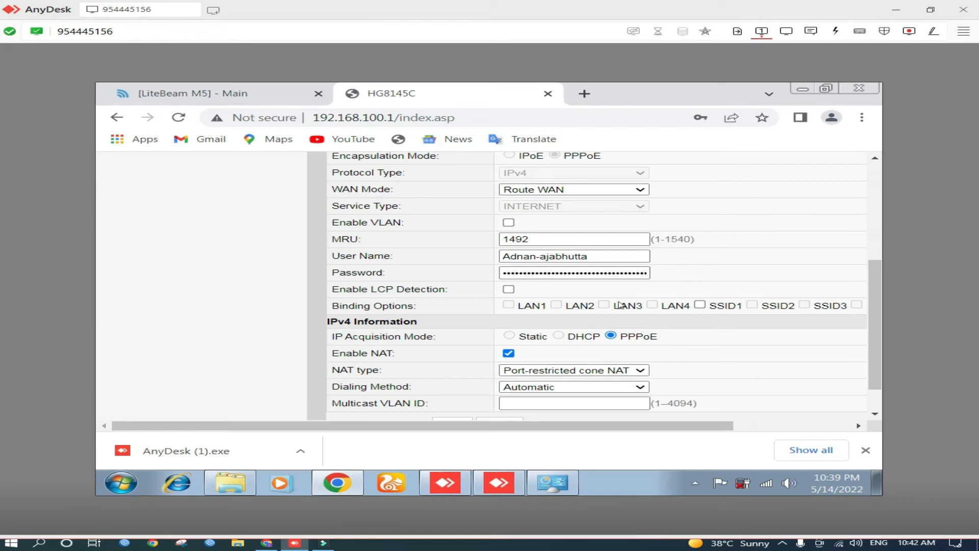
{"action": "left_click", "coordinate": [541, 254]}
{"action": "left_click", "coordinate": [535, 274]}
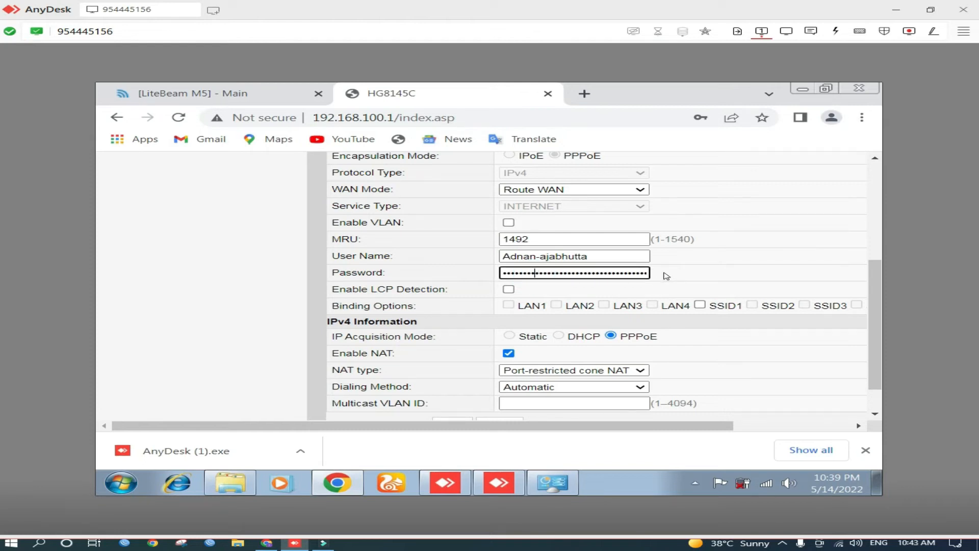
{"action": "scroll", "coordinate": [669, 277], "scroll_direction": "up", "scroll_amount": 2}
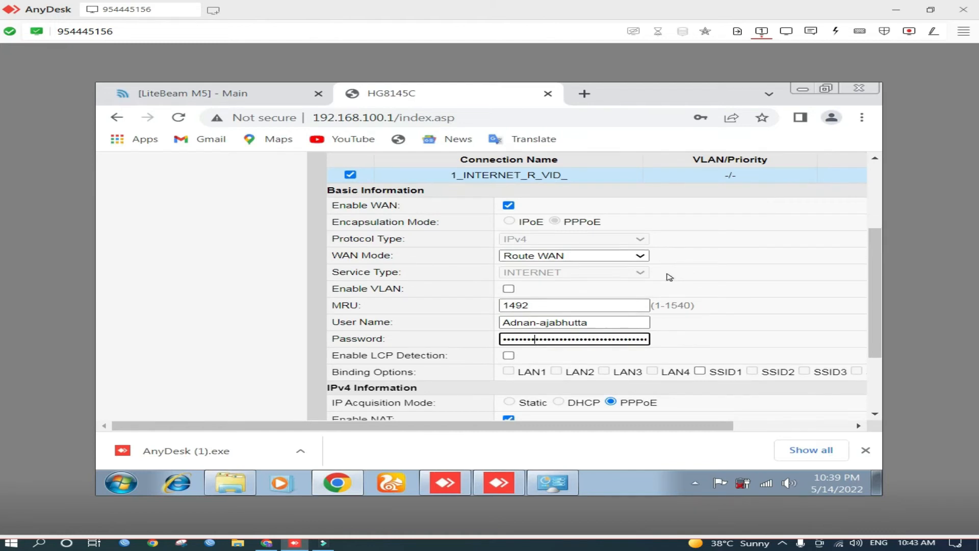
{"action": "scroll", "coordinate": [670, 276], "scroll_direction": "down", "scroll_amount": 3}
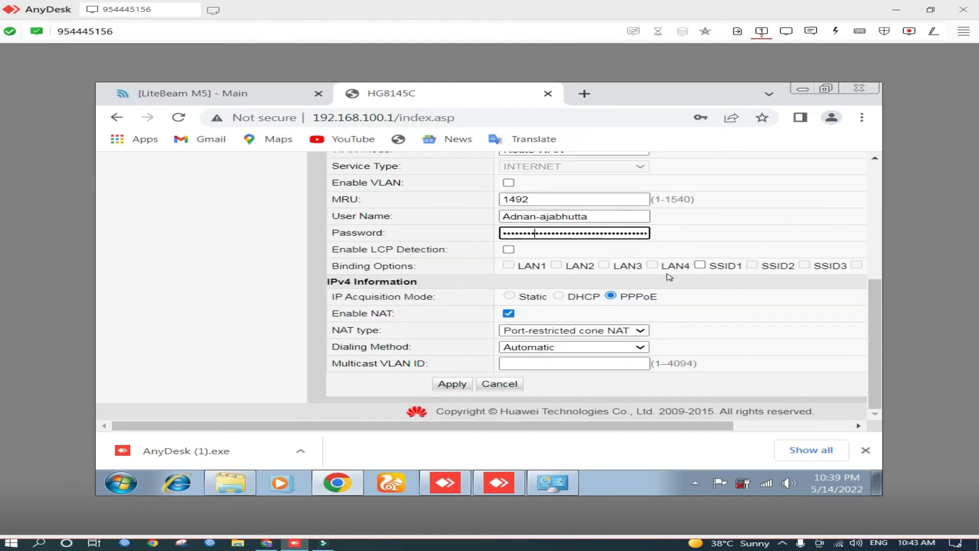
{"action": "scroll", "coordinate": [670, 276], "scroll_direction": "up", "scroll_amount": 5}
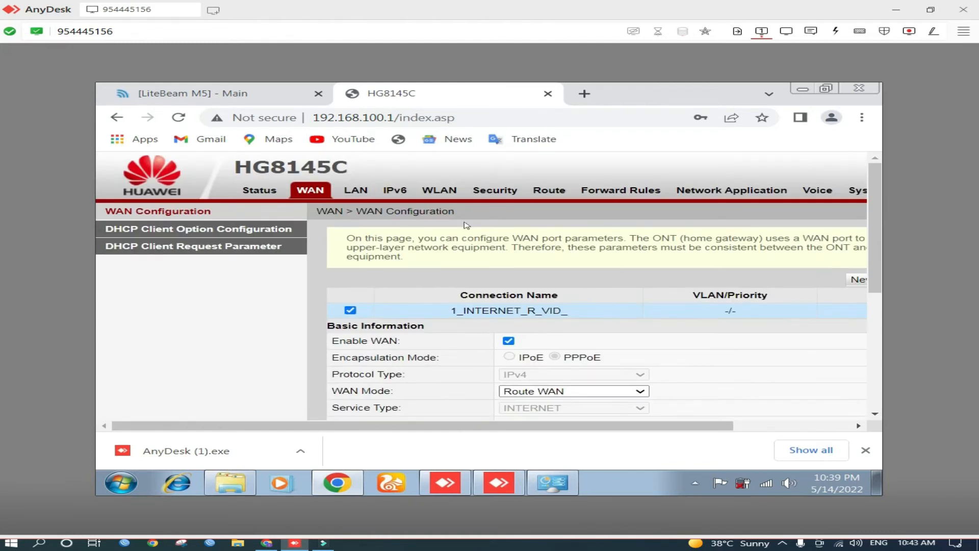
Set all four LAN ports, LAN1 to LAN4, to Layer 3 port work mode and apply
{"action": "left_click", "coordinate": [352, 191]}
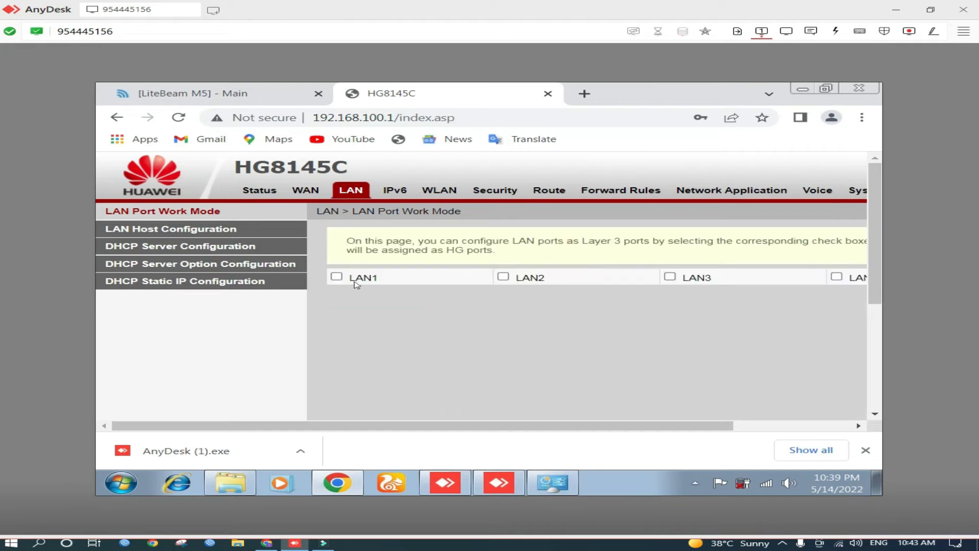
{"action": "left_click", "coordinate": [503, 278]}
{"action": "left_click", "coordinate": [672, 278]}
{"action": "left_click", "coordinate": [836, 276]}
{"action": "left_click_drag", "start_coordinate": [692, 428], "coordinate": [821, 428]}
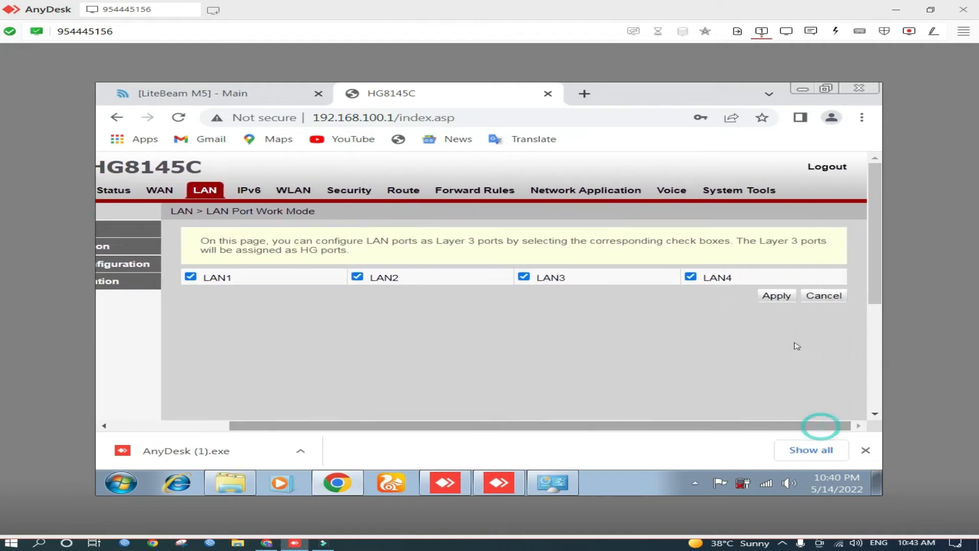
{"action": "left_click", "coordinate": [775, 299]}
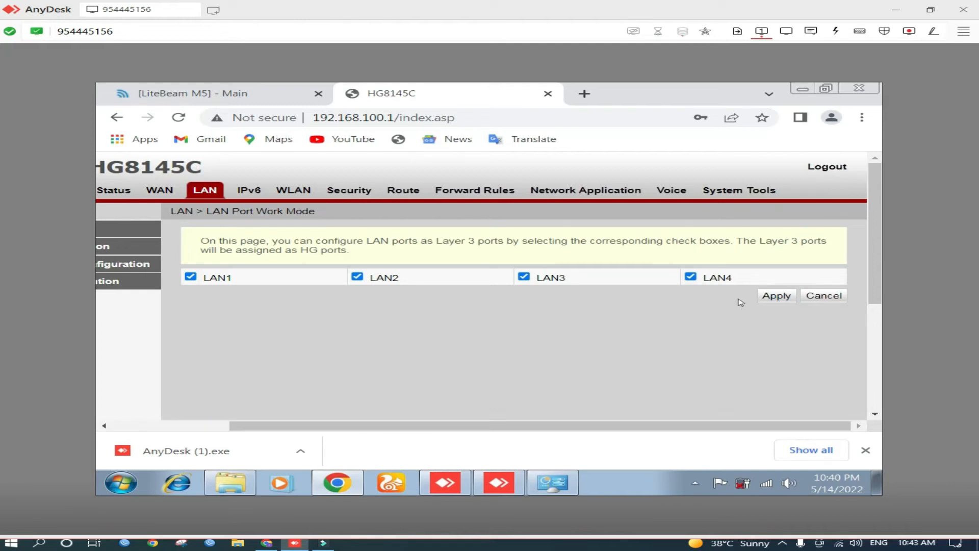
{"action": "left_click", "coordinate": [782, 298]}
Bind LAN1 to LAN4 and SSID1 to the 1_INTERNET_R_VID_ WAN connection and apply the change
{"action": "left_click", "coordinate": [168, 188]}
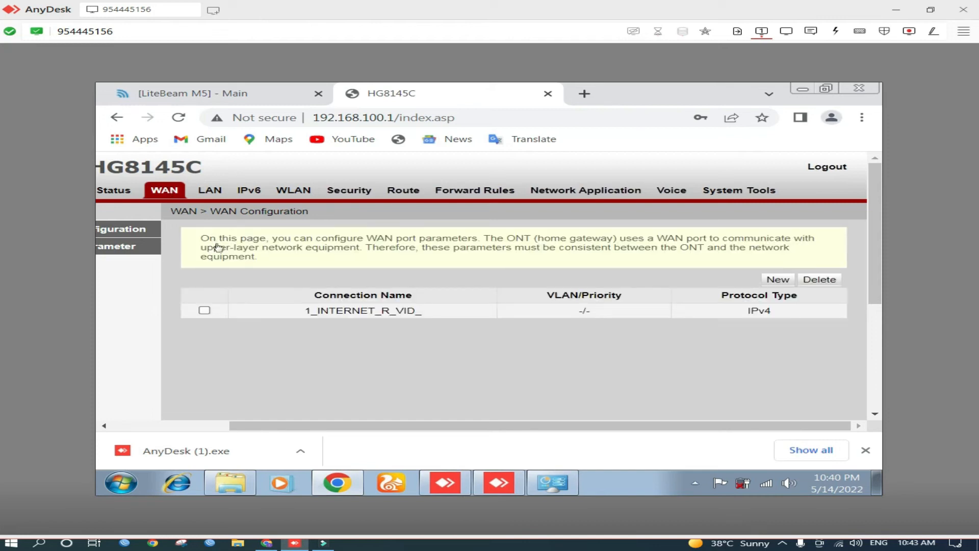
{"action": "left_click", "coordinate": [205, 313]}
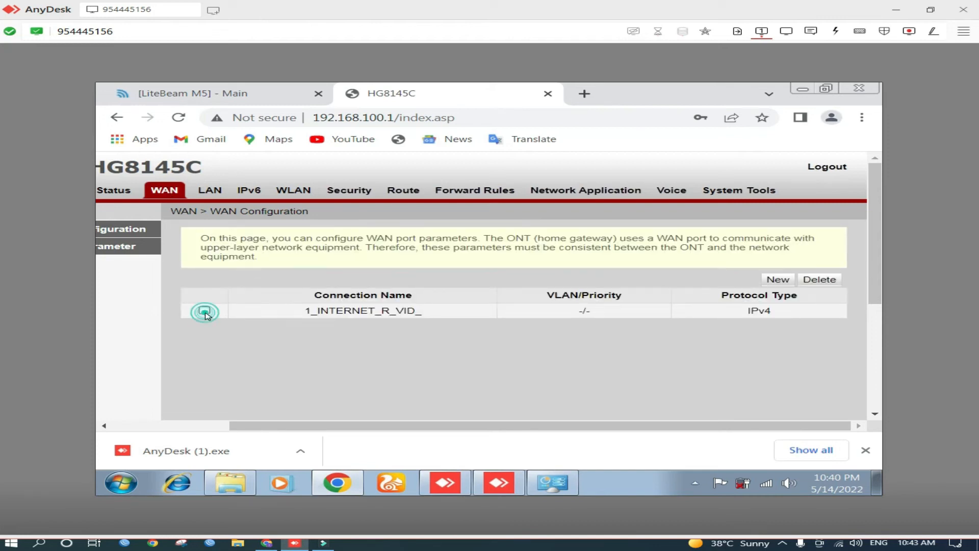
{"action": "scroll", "coordinate": [362, 331], "scroll_direction": "down", "scroll_amount": 3}
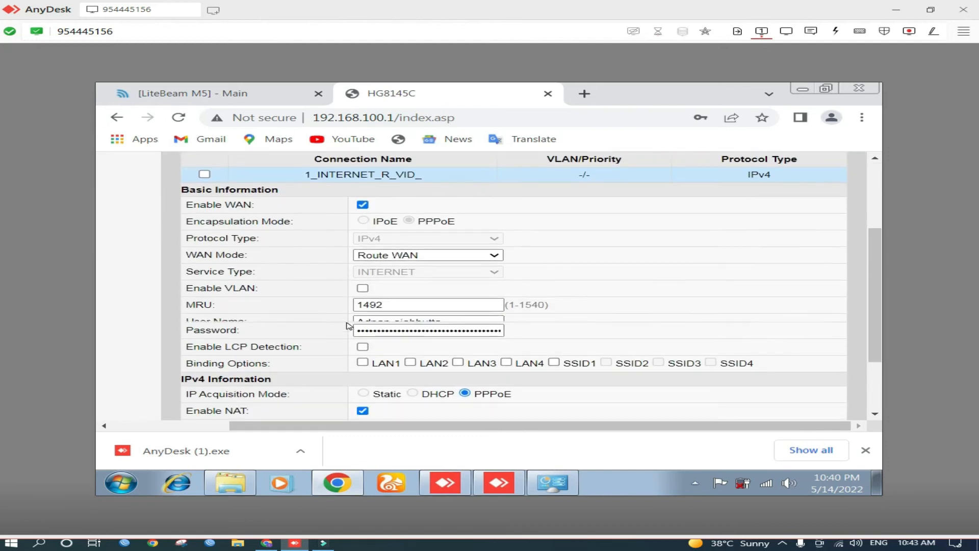
{"action": "scroll", "coordinate": [348, 323], "scroll_direction": "down", "scroll_amount": 1}
{"action": "left_click", "coordinate": [364, 305]}
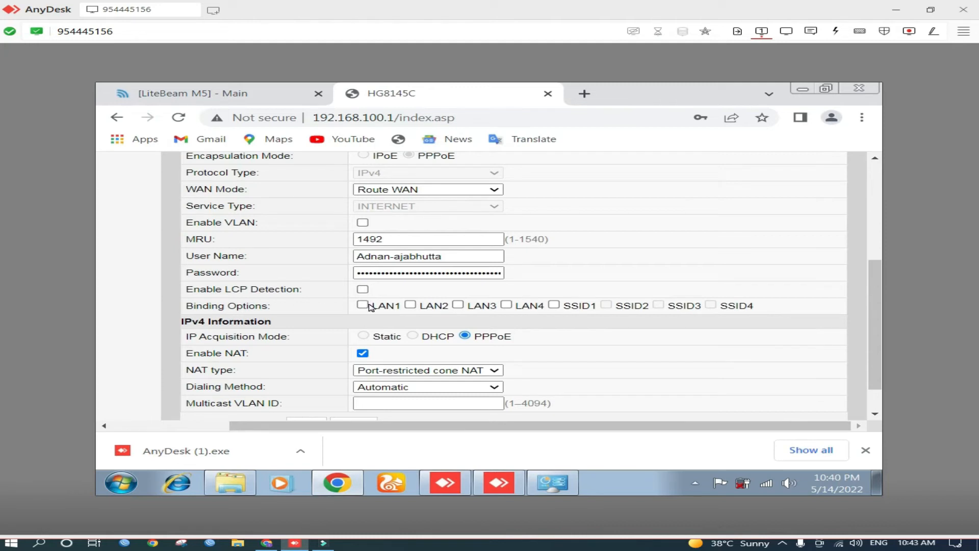
{"action": "left_click", "coordinate": [364, 305]}
{"action": "left_click", "coordinate": [410, 304]}
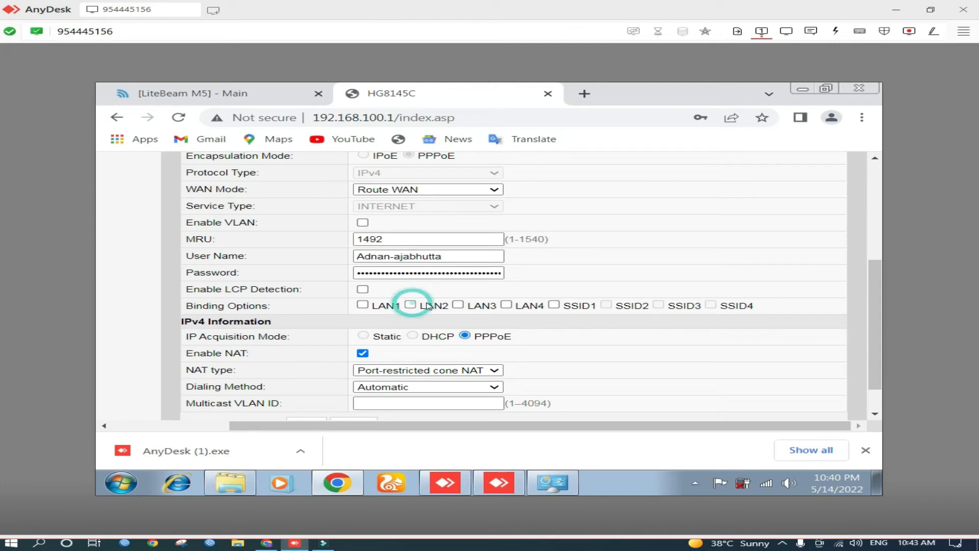
{"action": "left_click", "coordinate": [459, 304]}
{"action": "left_click", "coordinate": [507, 304]}
{"action": "left_click", "coordinate": [554, 304]}
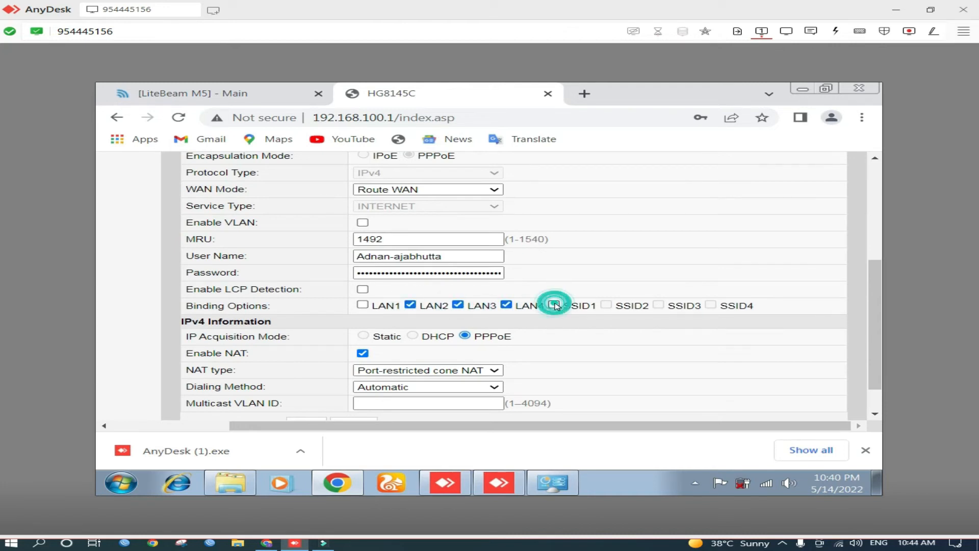
{"action": "left_click", "coordinate": [363, 304]}
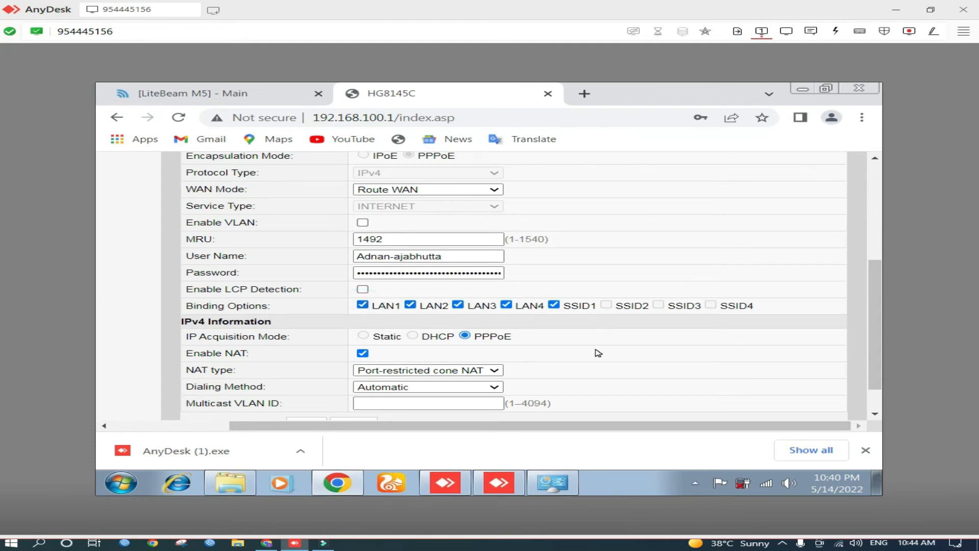
{"action": "scroll", "coordinate": [598, 353], "scroll_direction": "up", "scroll_amount": 4}
{"action": "scroll", "coordinate": [598, 353], "scroll_direction": "down", "scroll_amount": 5}
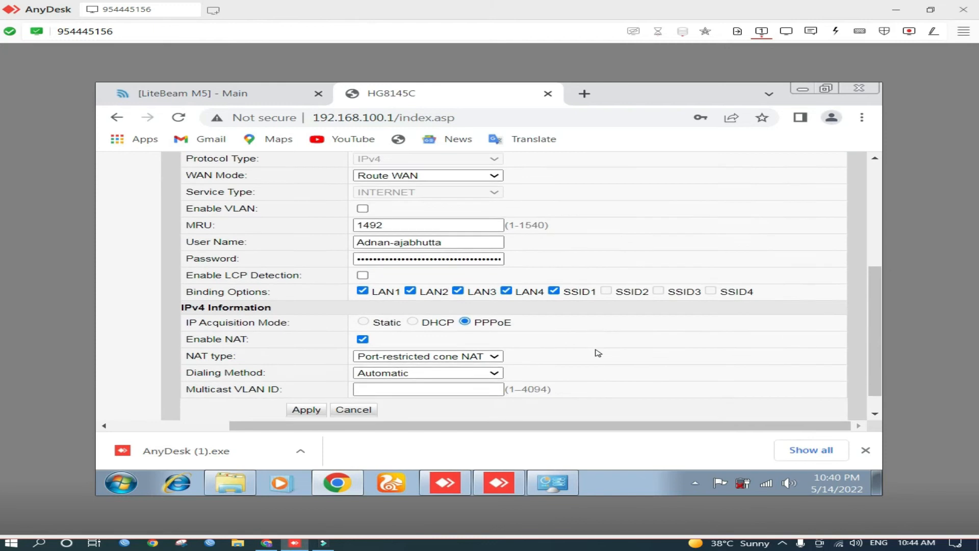
{"action": "left_click", "coordinate": [312, 389]}
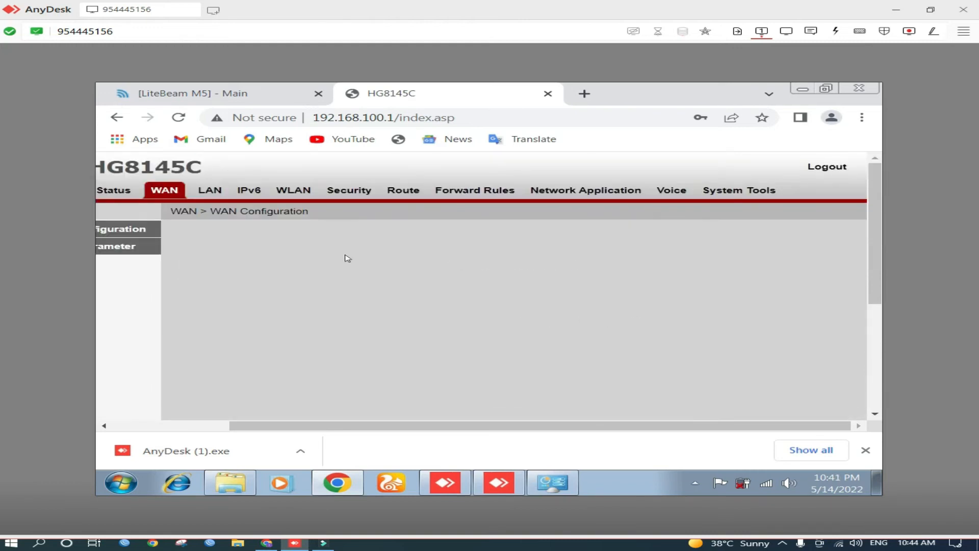
Examine the WLAN basic configuration of the router's wireless network
{"action": "left_click", "coordinate": [291, 192]}
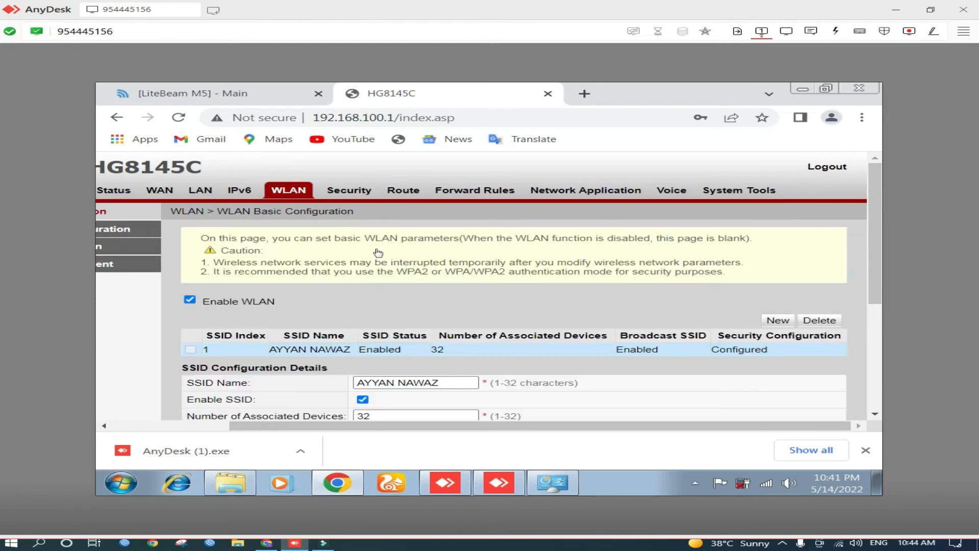
{"action": "scroll", "coordinate": [423, 250], "scroll_direction": "down", "scroll_amount": 3}
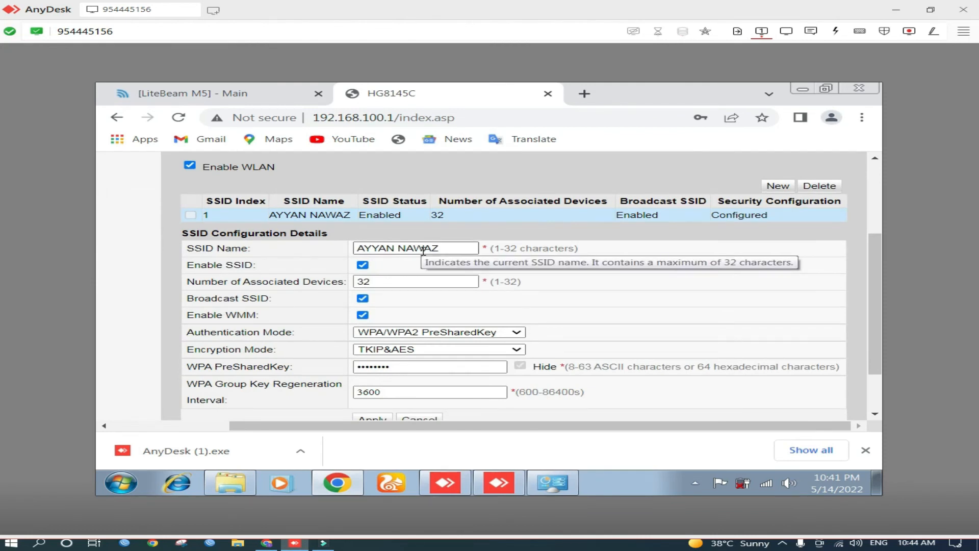
{"action": "scroll", "coordinate": [423, 251], "scroll_direction": "up", "scroll_amount": 3}
{"action": "scroll", "coordinate": [424, 255], "scroll_direction": "down", "scroll_amount": 5}
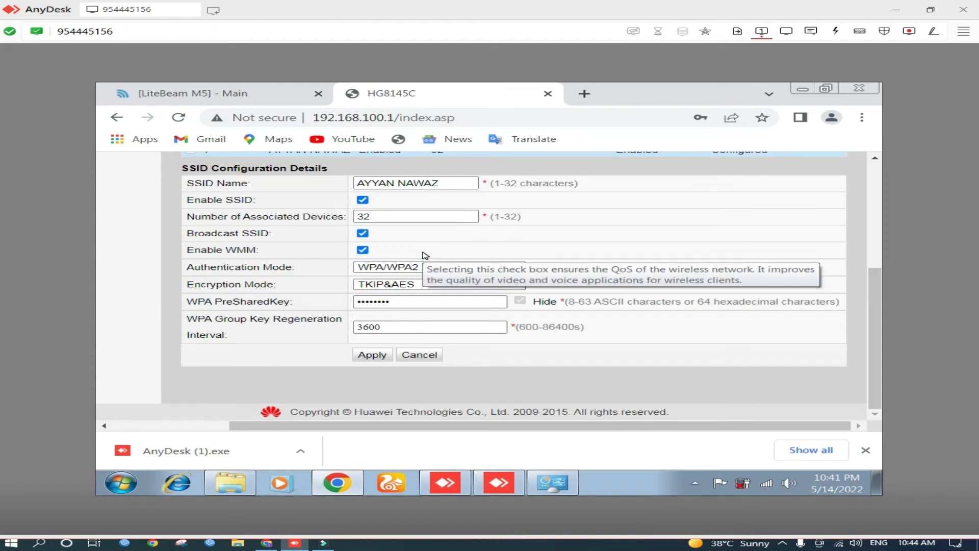
{"action": "scroll", "coordinate": [425, 254], "scroll_direction": "up", "scroll_amount": 4}
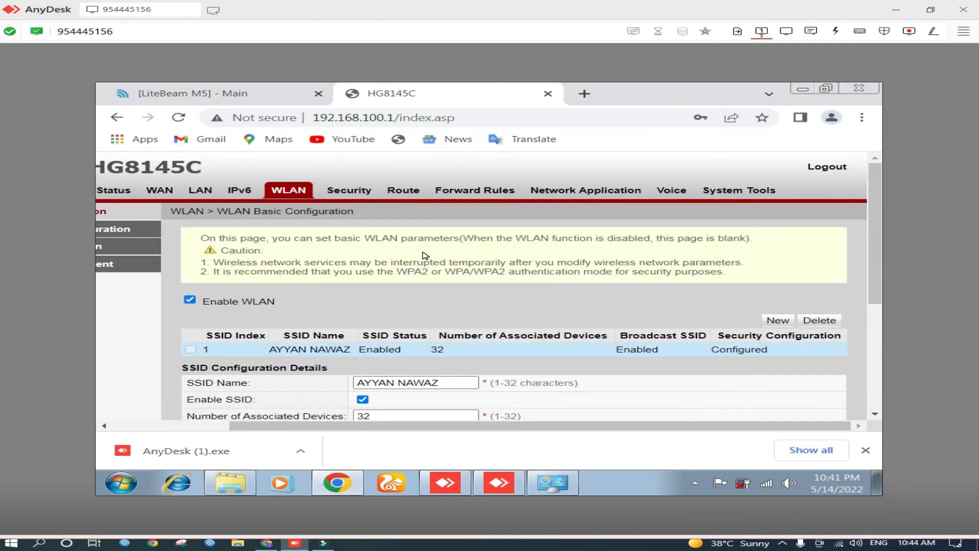
Browse the router's Security, Voice, Network Application and Forward Rules pages
{"action": "left_click", "coordinate": [357, 197]}
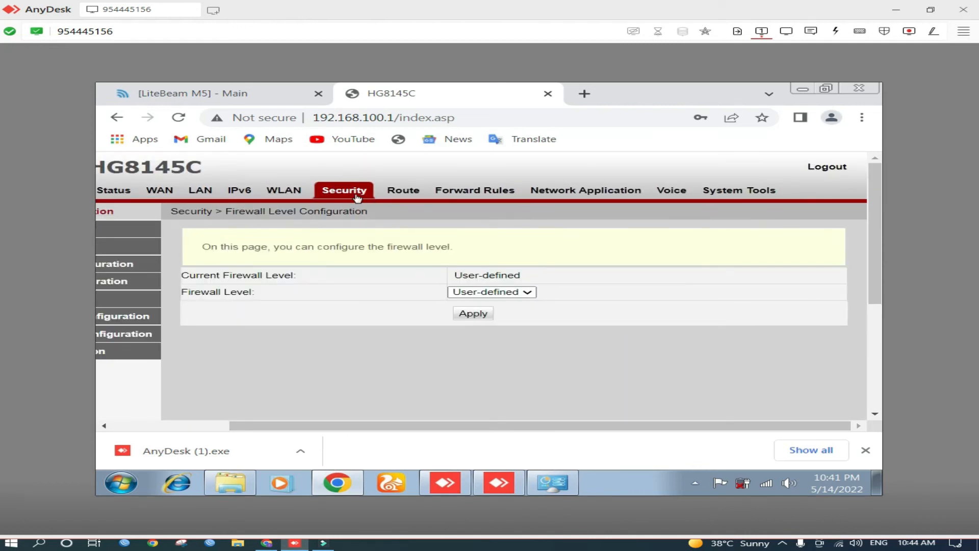
{"action": "left_click", "coordinate": [733, 194]}
{"action": "left_click", "coordinate": [664, 191]}
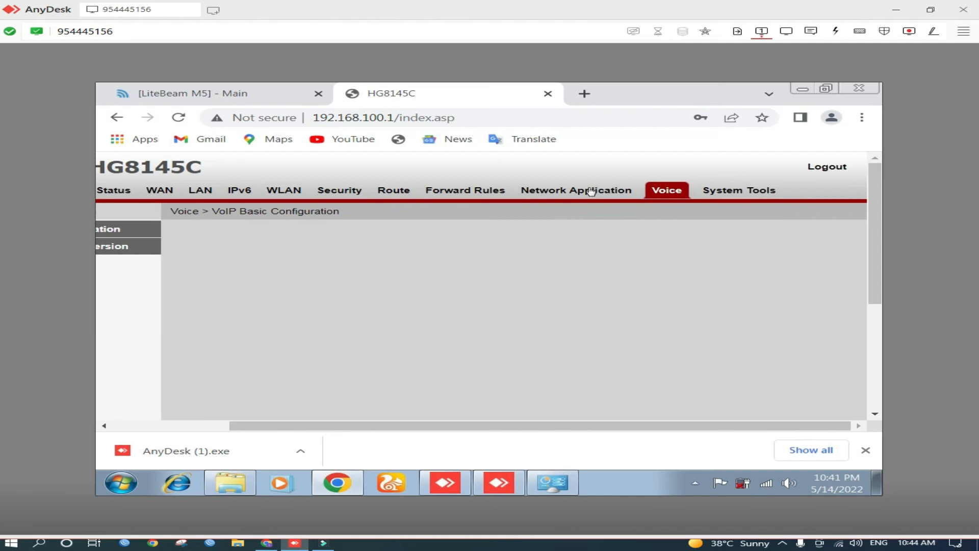
{"action": "left_click", "coordinate": [590, 192]}
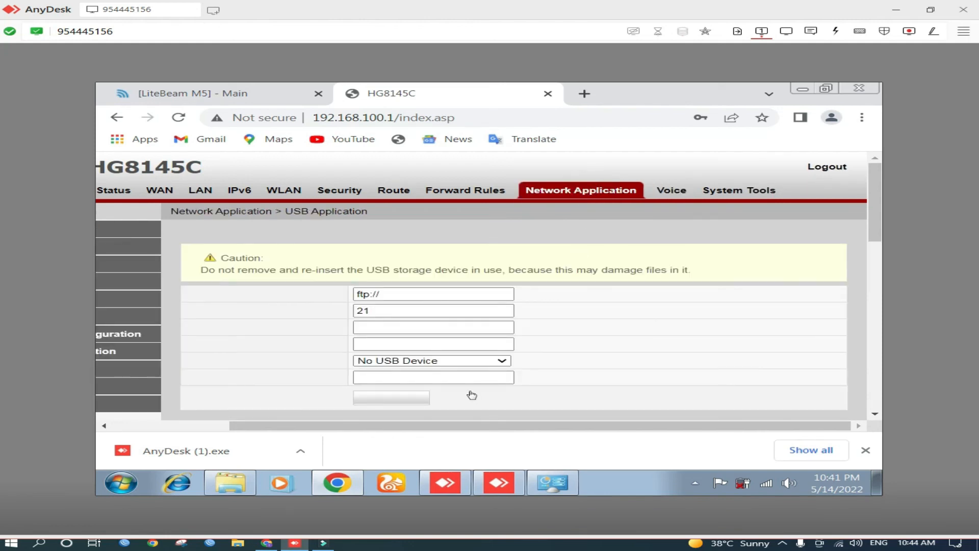
{"action": "left_click_drag", "start_coordinate": [397, 429], "coordinate": [136, 426]}
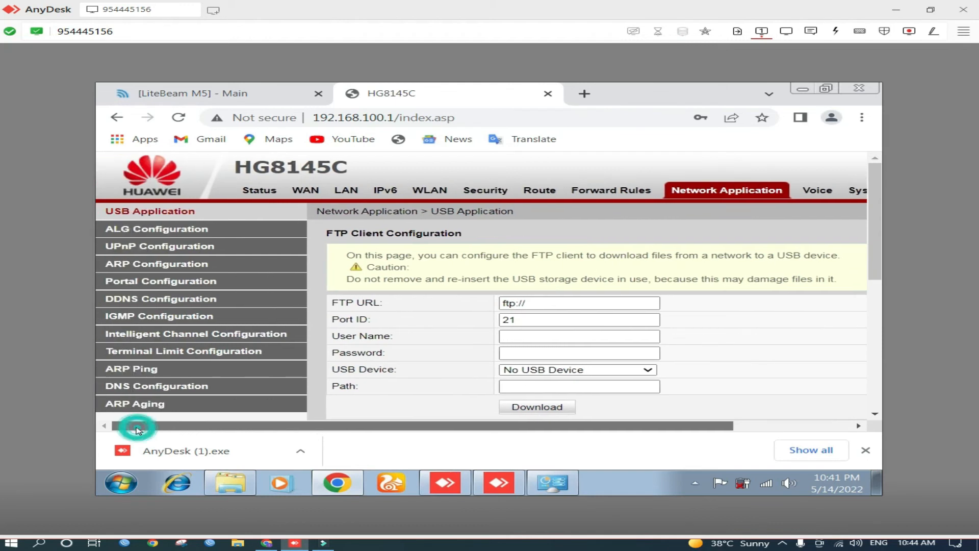
{"action": "scroll", "coordinate": [379, 286], "scroll_direction": "down", "scroll_amount": 4}
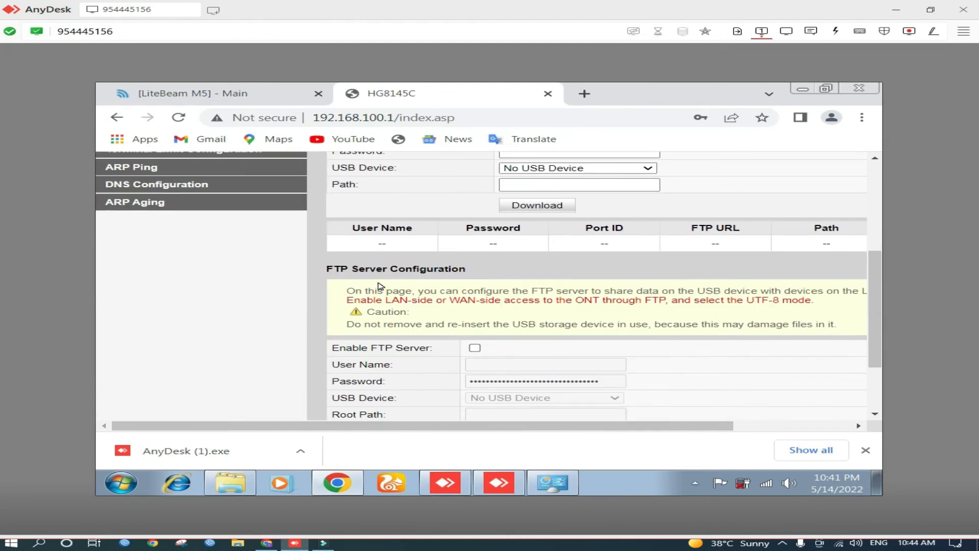
{"action": "scroll", "coordinate": [379, 286], "scroll_direction": "up", "scroll_amount": 5}
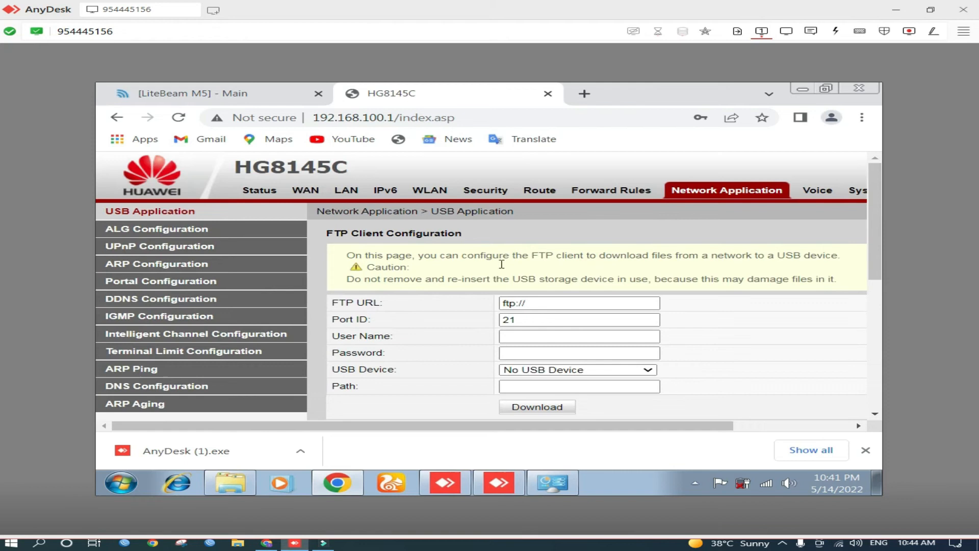
{"action": "left_click", "coordinate": [592, 190]}
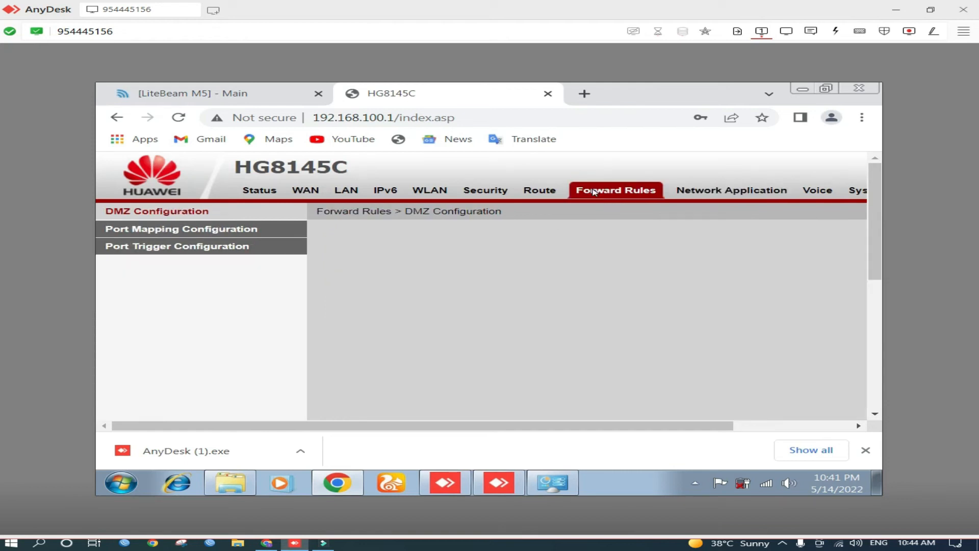
Browse the router's DMZ configuration and its default and static route configuration pages
{"action": "scroll", "coordinate": [581, 248], "scroll_direction": "down", "scroll_amount": 3}
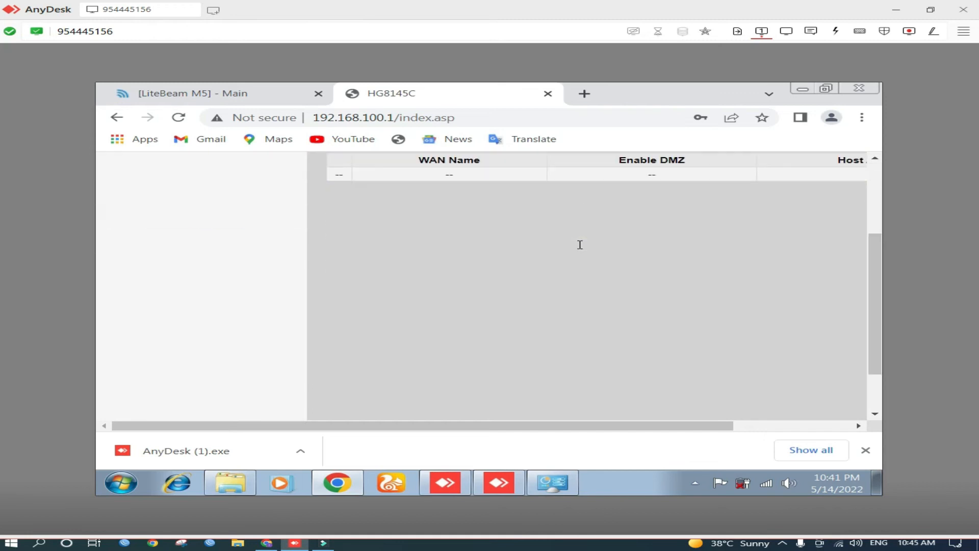
{"action": "scroll", "coordinate": [581, 248], "scroll_direction": "up", "scroll_amount": 2}
{"action": "scroll", "coordinate": [582, 249], "scroll_direction": "up", "scroll_amount": 2}
{"action": "left_click", "coordinate": [543, 192]}
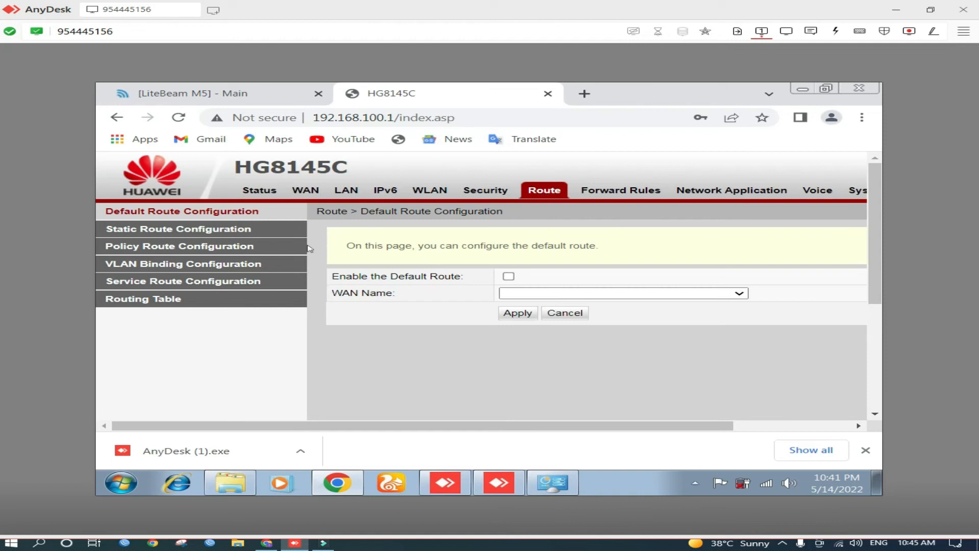
{"action": "left_click", "coordinate": [210, 230]}
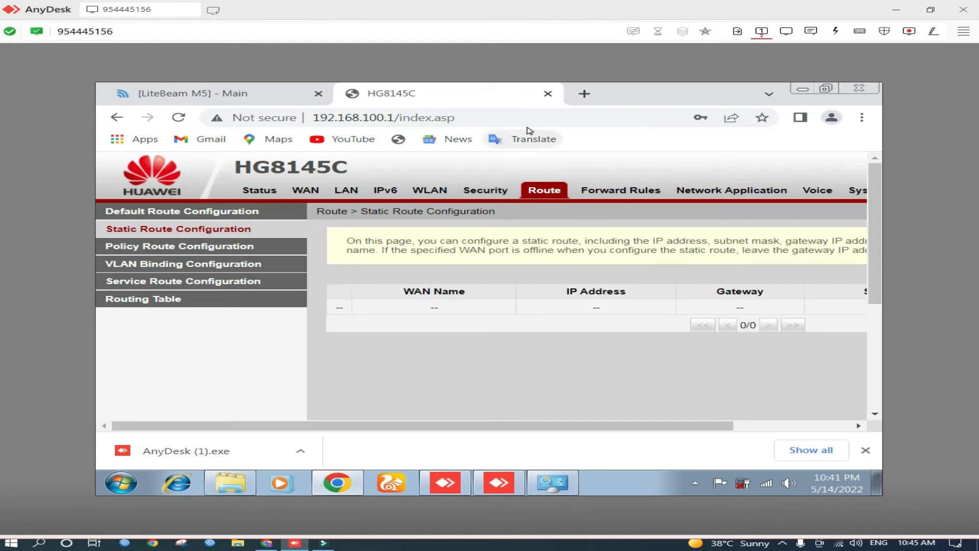
{"action": "left_click", "coordinate": [247, 193]}
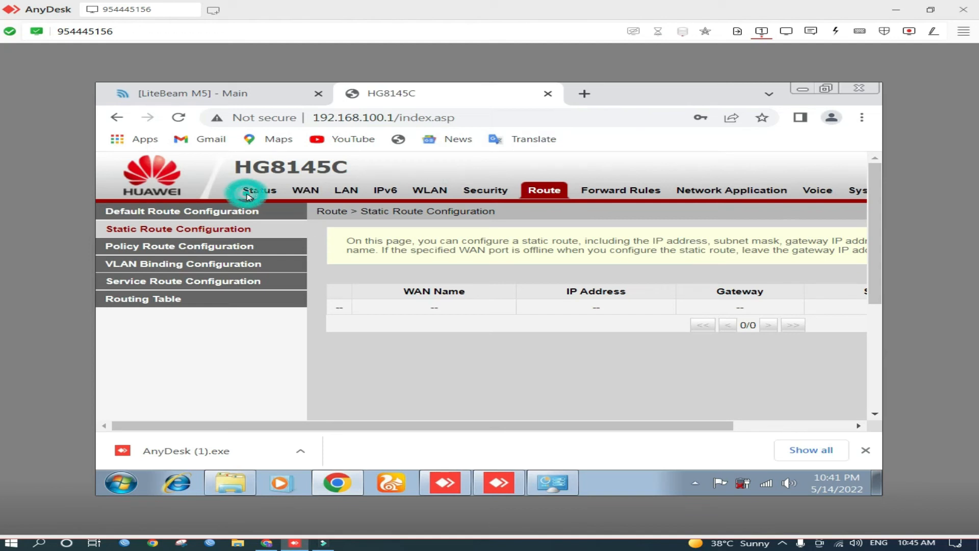
Review the router's device information and optical module status pages
{"action": "left_click", "coordinate": [723, 328]}
{"action": "scroll", "coordinate": [724, 330], "scroll_direction": "down", "scroll_amount": 4}
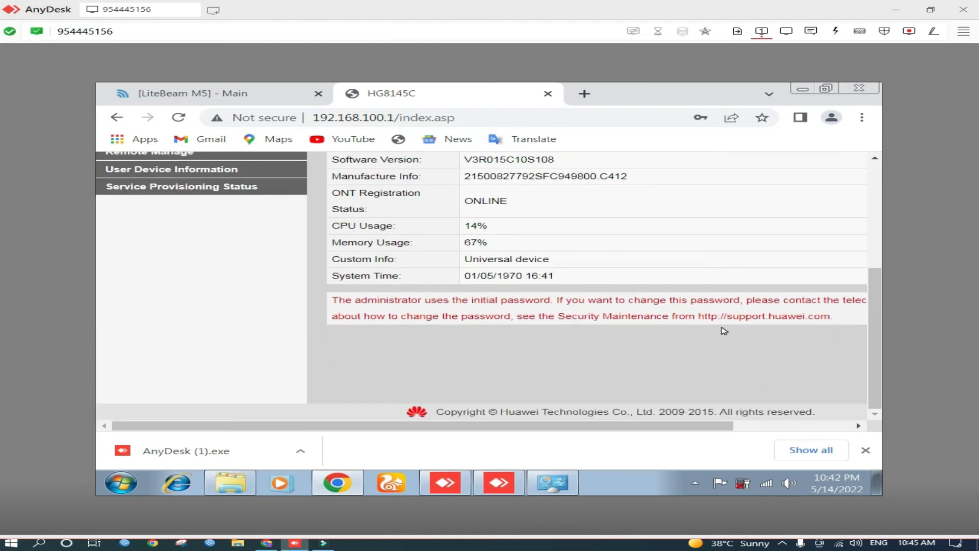
{"action": "scroll", "coordinate": [724, 330], "scroll_direction": "up", "scroll_amount": 3}
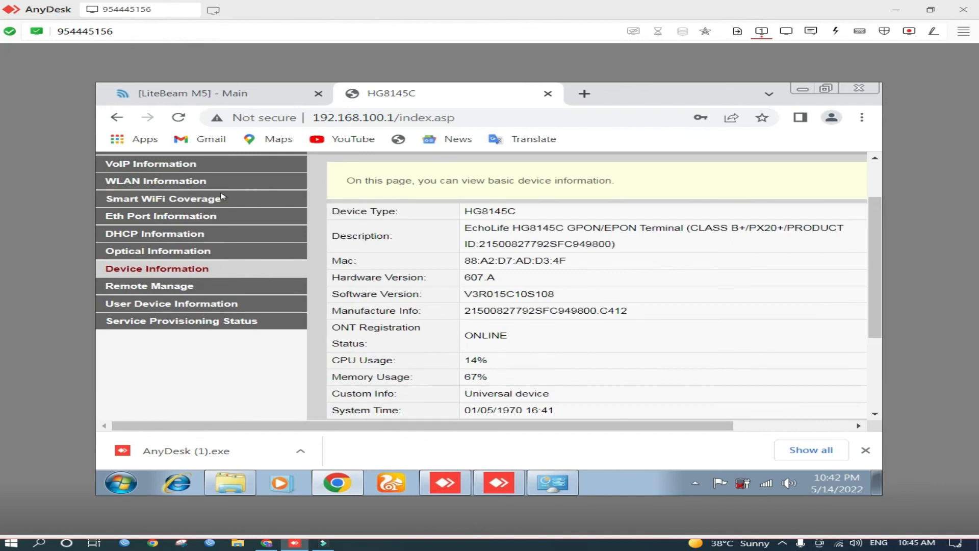
{"action": "left_click", "coordinate": [184, 252]}
{"action": "double_click", "coordinate": [184, 252]}
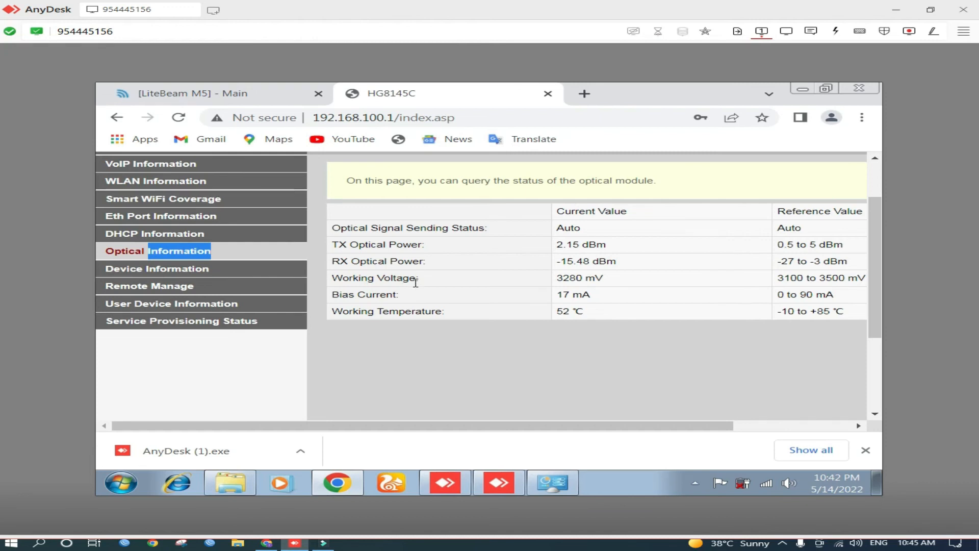
{"action": "left_click", "coordinate": [346, 206]}
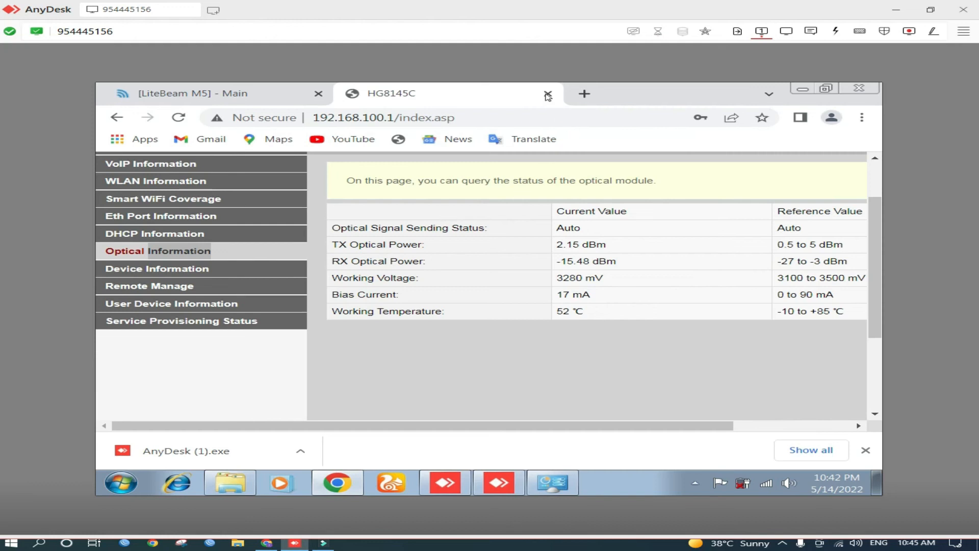
Open a new browser tab and search Google for speed test
{"action": "left_click", "coordinate": [581, 93]}
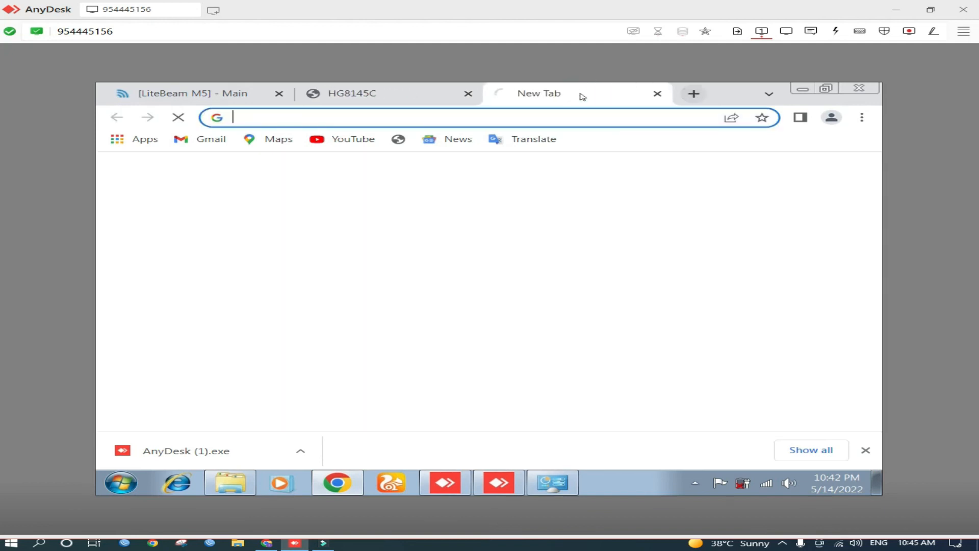
{"action": "type", "text": "spee"}
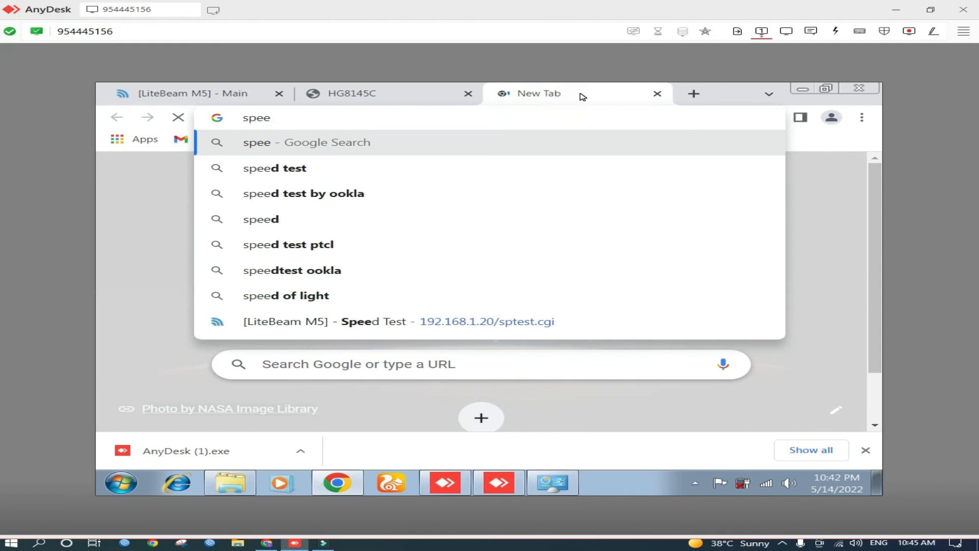
{"action": "type", "text": "d ted"}
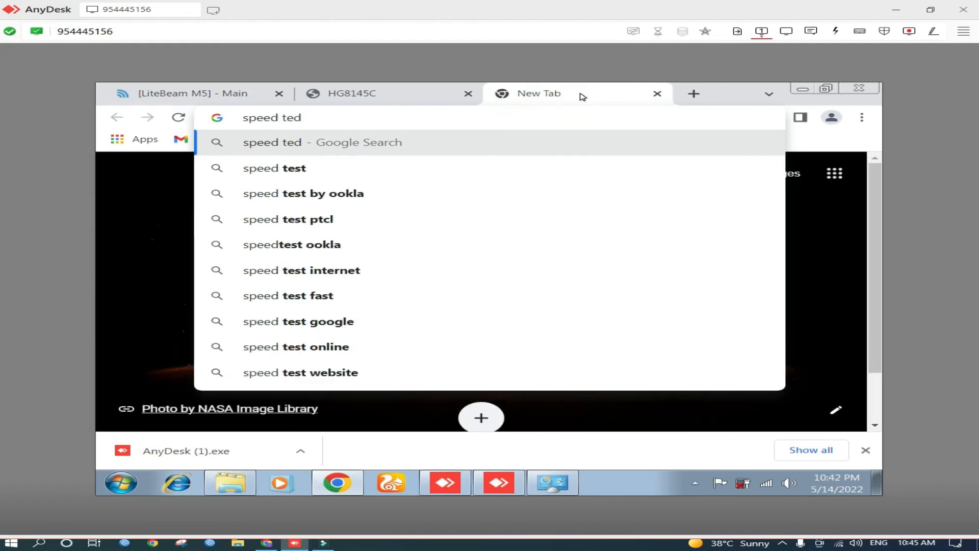
{"action": "key", "text": "BackSpace"}
{"action": "type", "text": "st"}
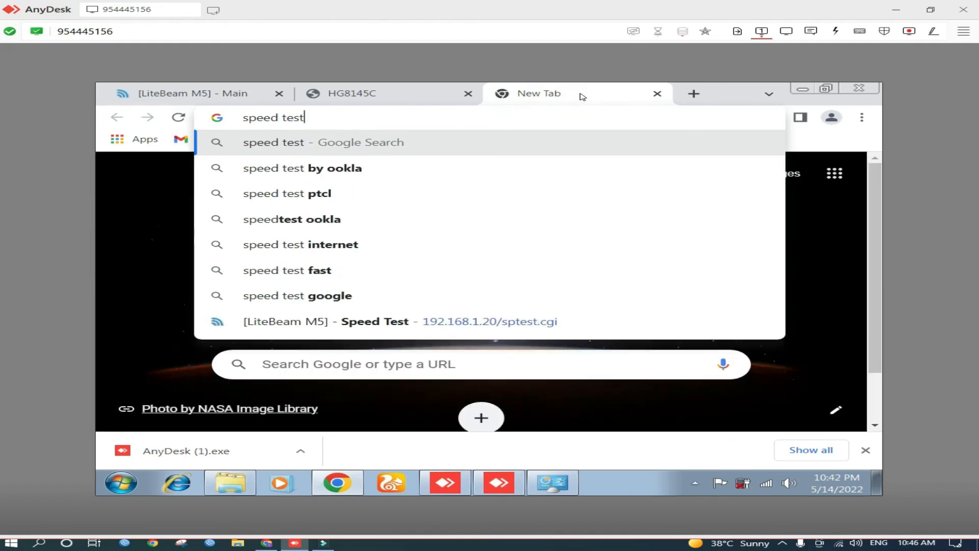
{"action": "key", "text": "Return"}
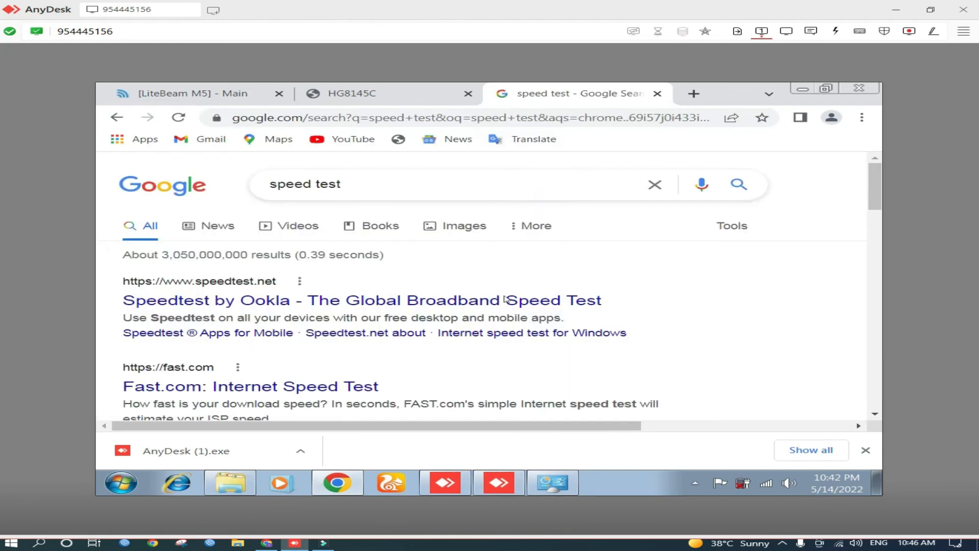
{"action": "left_click", "coordinate": [504, 302]}
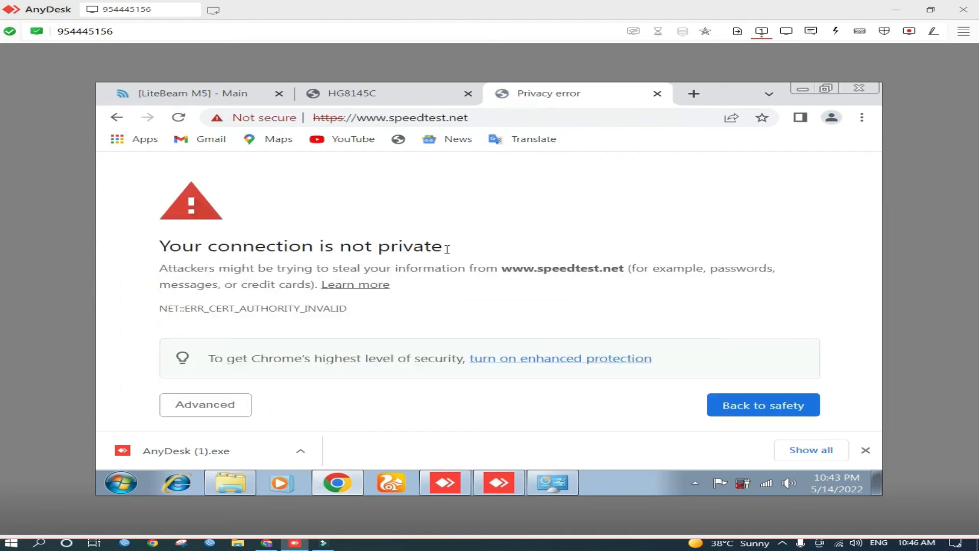
{"action": "left_click", "coordinate": [224, 407]}
{"action": "left_click", "coordinate": [232, 404]}
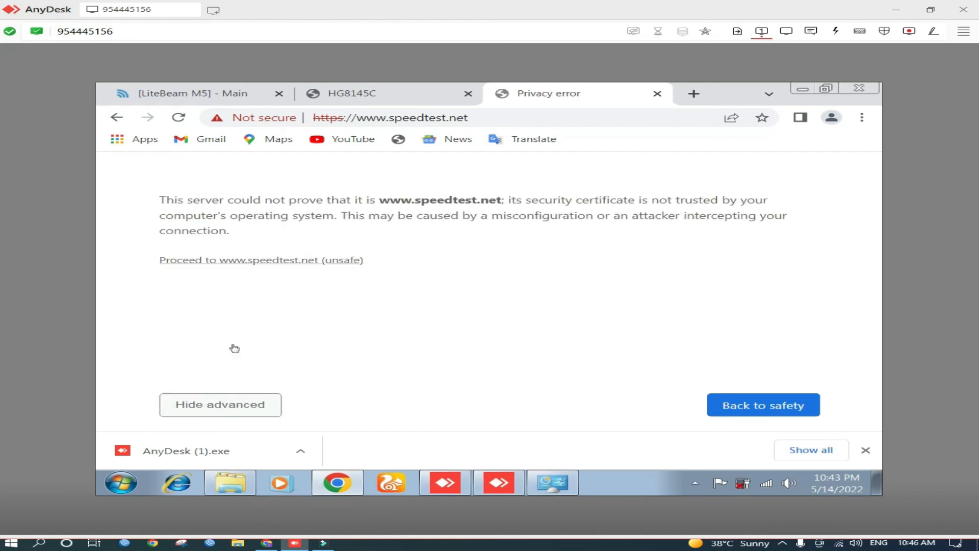
{"action": "left_click", "coordinate": [228, 261]}
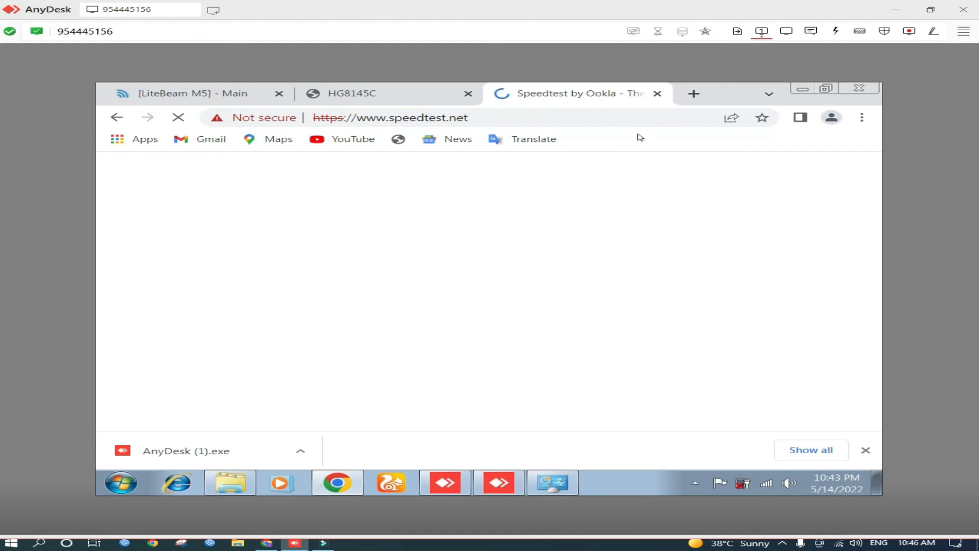
In another new tab, search for speed test again and open the Fast.com internet speed test
{"action": "left_click", "coordinate": [694, 94]}
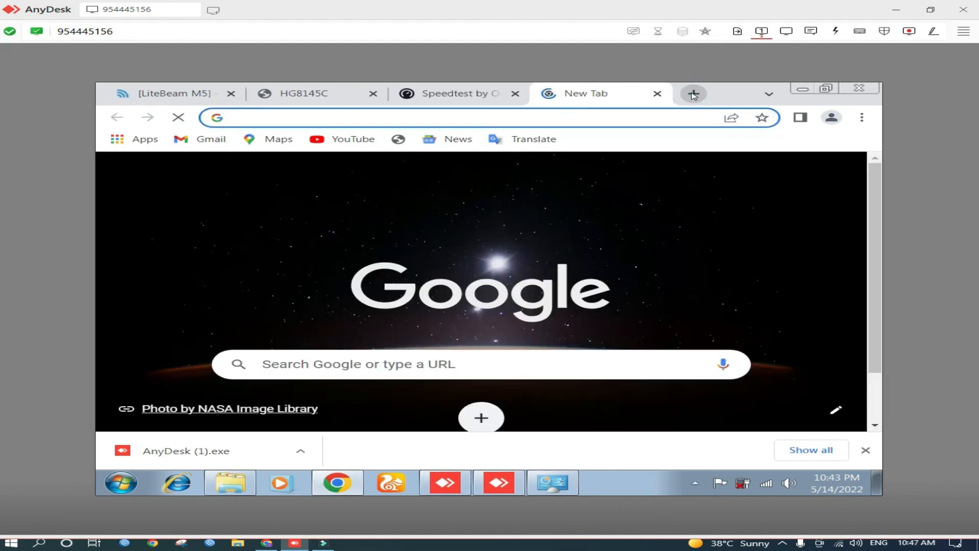
{"action": "type", "text": "speed test"}
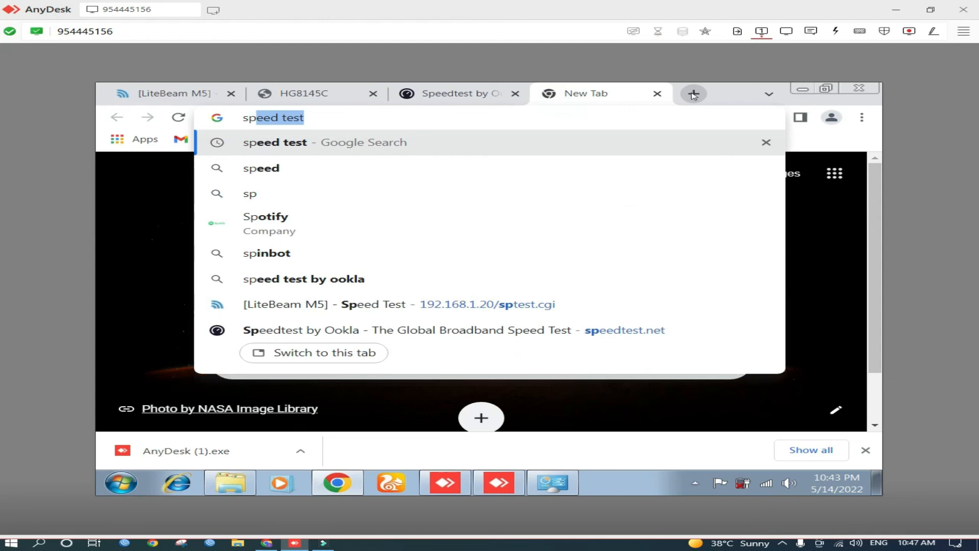
{"action": "key", "text": "Return"}
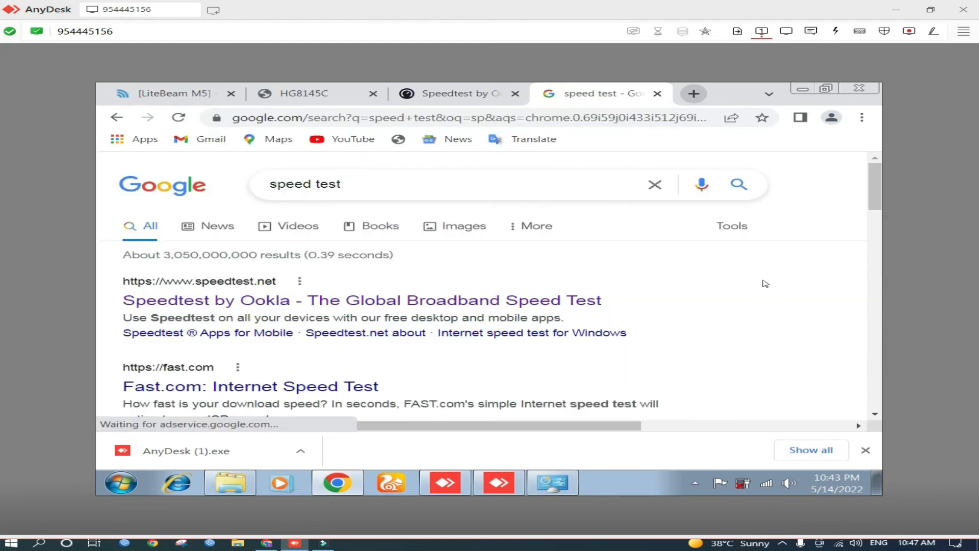
{"action": "scroll", "coordinate": [765, 283], "scroll_direction": "down", "scroll_amount": 3}
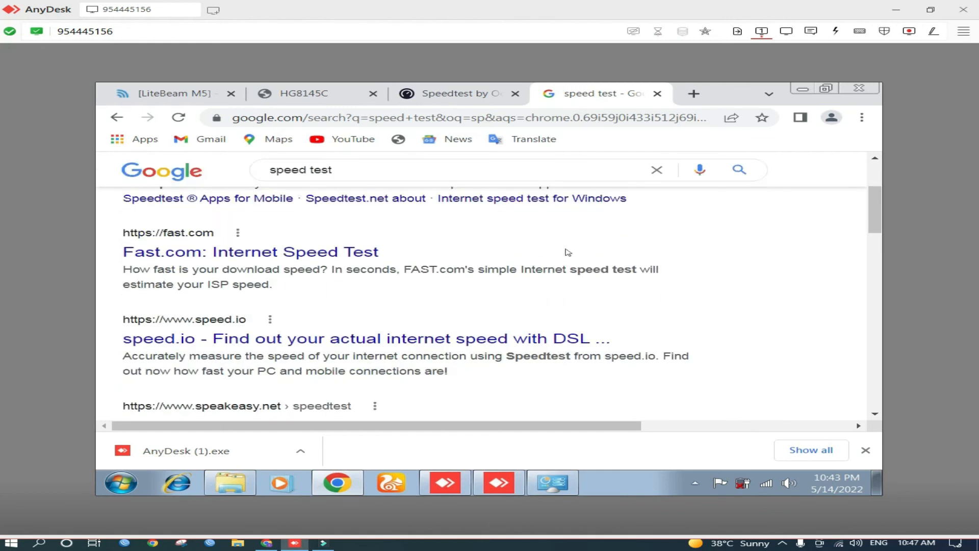
{"action": "left_click", "coordinate": [334, 252]}
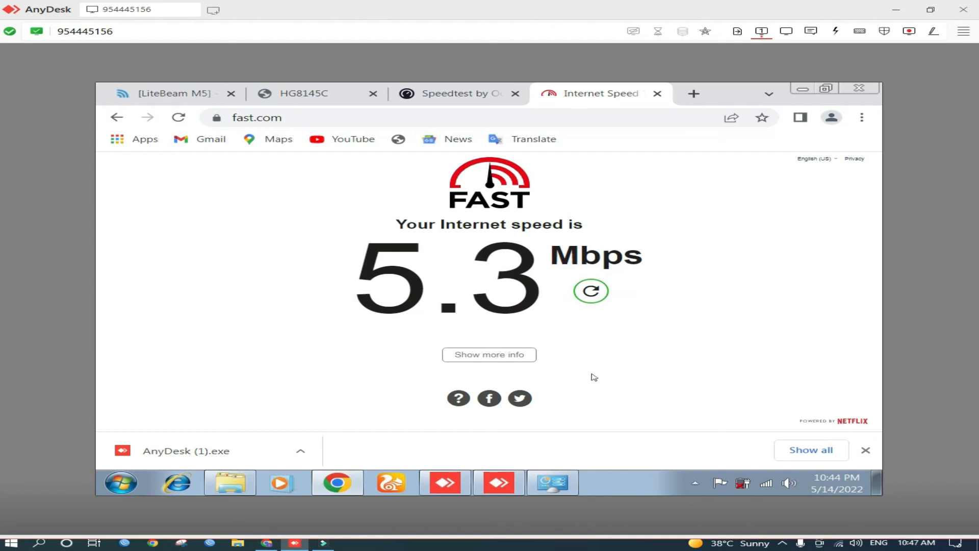
Show more info for the Fast.com speed test, then close its tab
{"action": "left_click", "coordinate": [472, 357]}
{"action": "scroll", "coordinate": [606, 343], "scroll_direction": "down", "scroll_amount": 1}
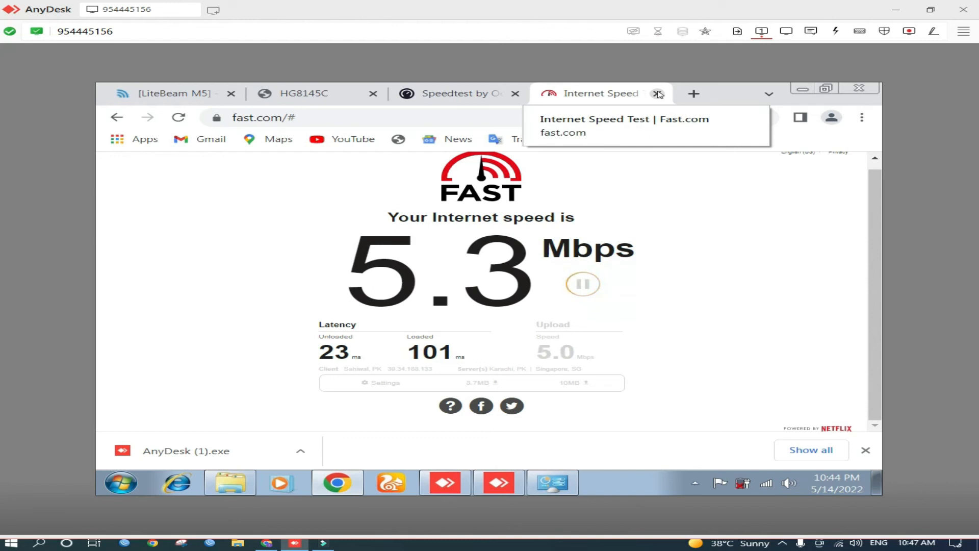
{"action": "left_click", "coordinate": [657, 93]}
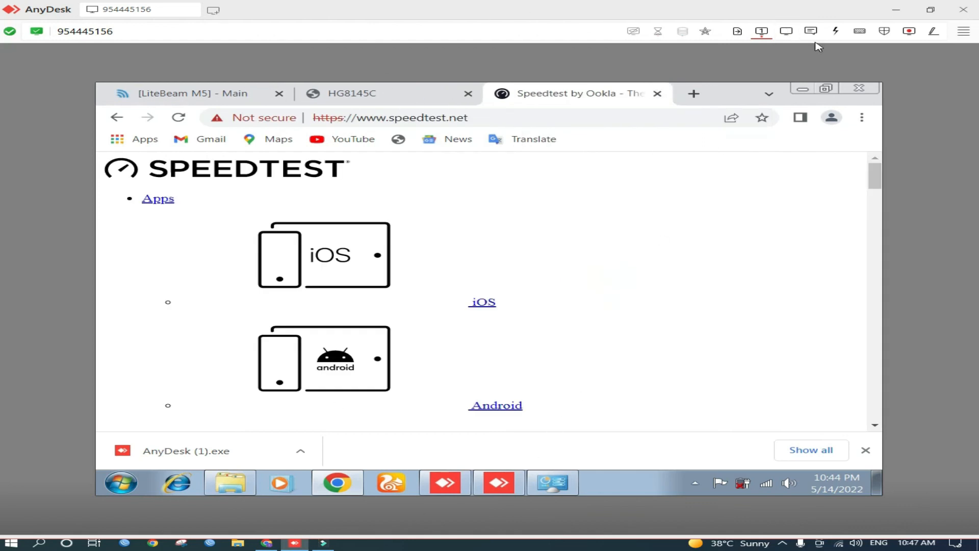
Close the AnyDesk remote session window
{"action": "left_click", "coordinate": [961, 11]}
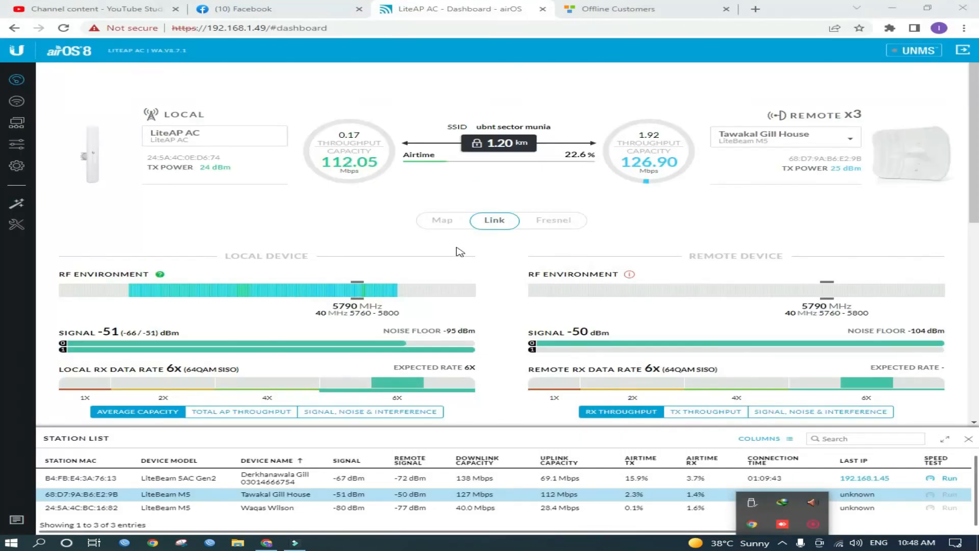
{"action": "left_click", "coordinate": [813, 524]}
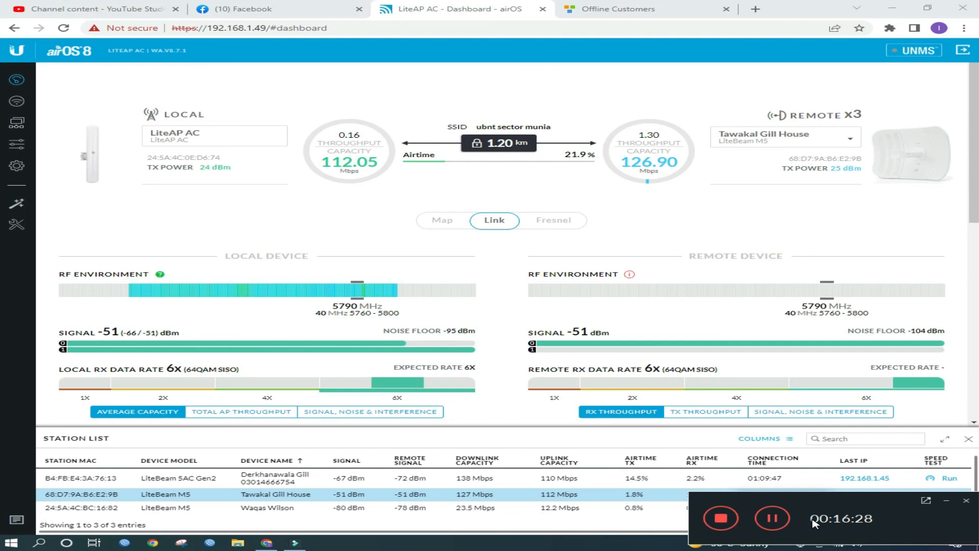